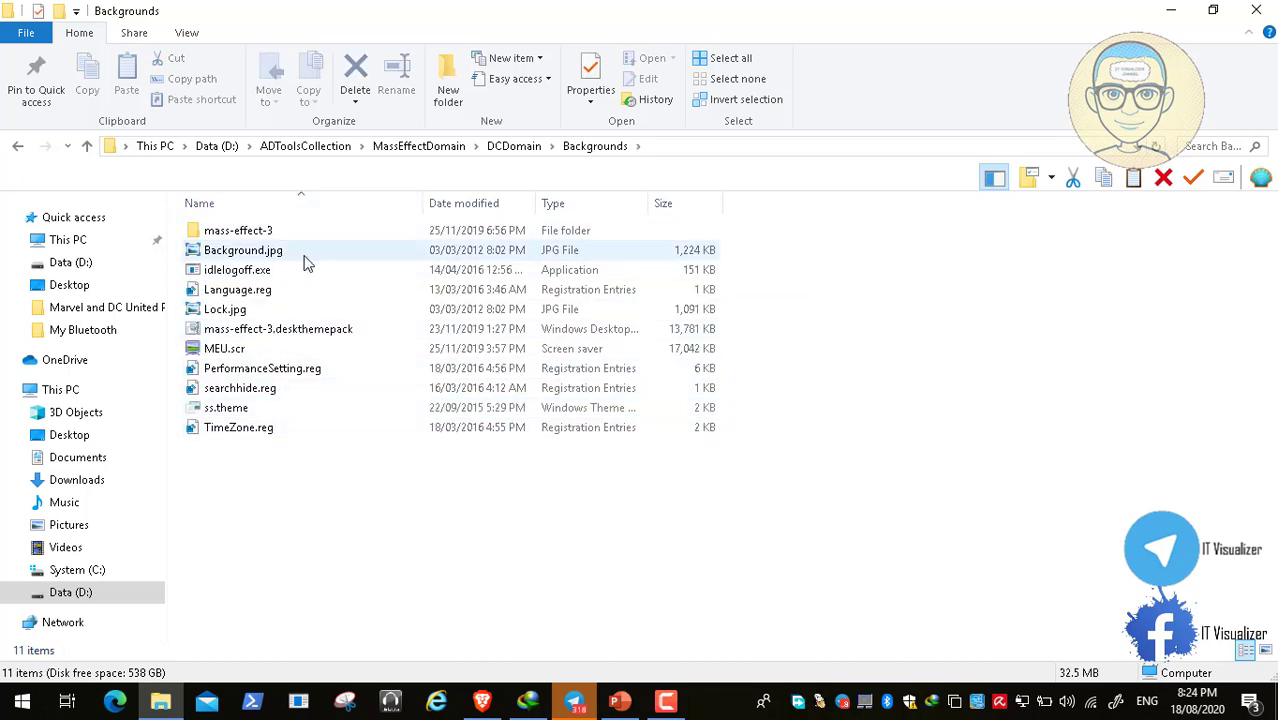
View Background.jpg from the Backgrounds folder, then close the image viewer.
{"action": "mouse_move", "coordinate": [307, 262]}
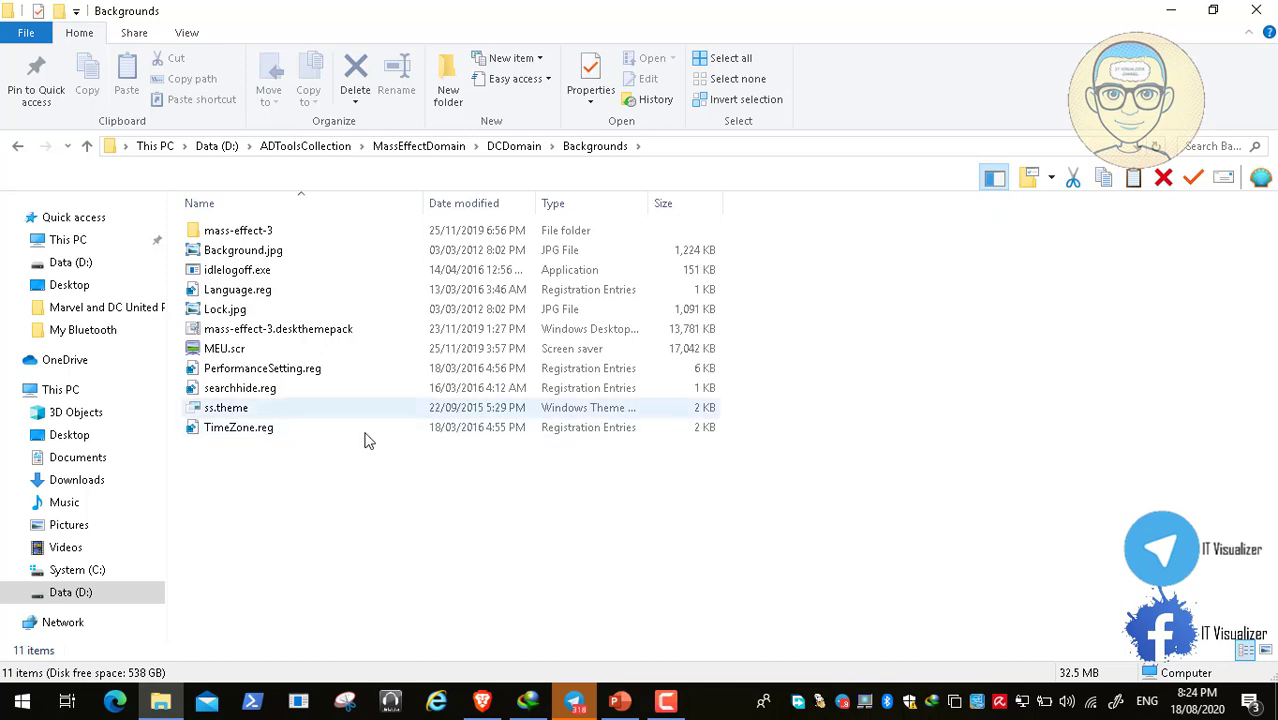
{"action": "left_click", "coordinate": [275, 258]}
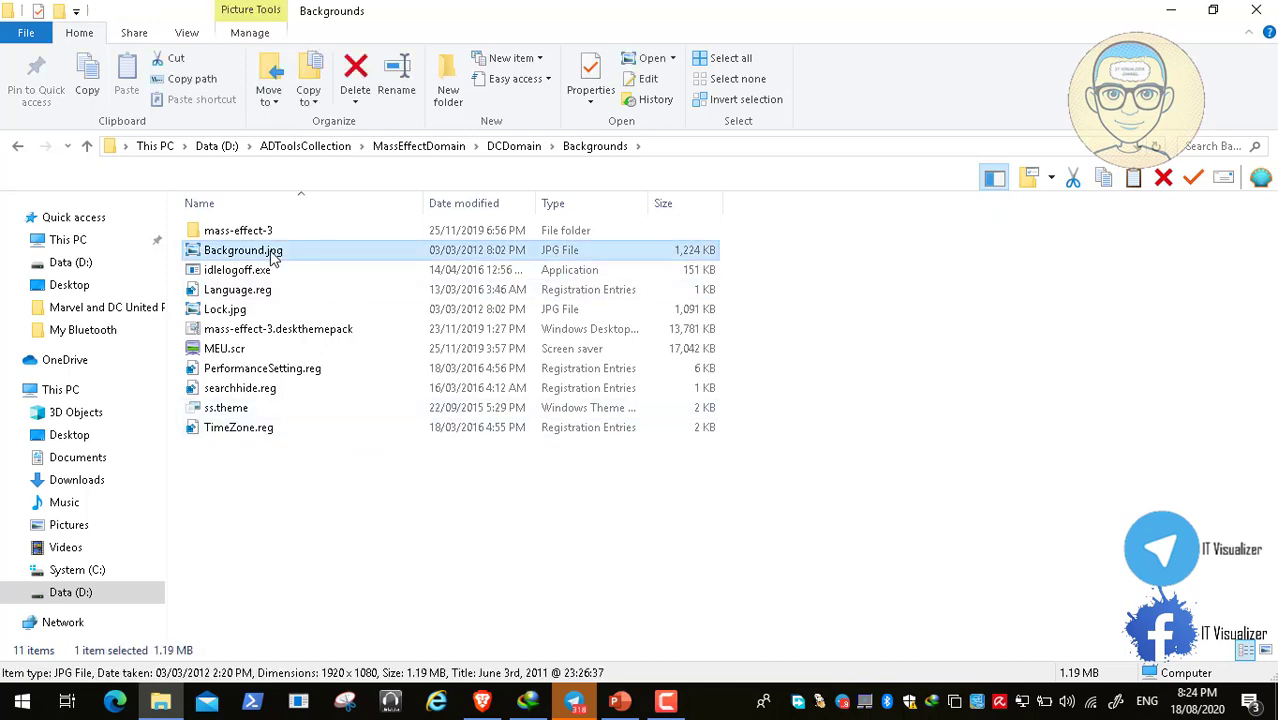
{"action": "double_click", "coordinate": [275, 258]}
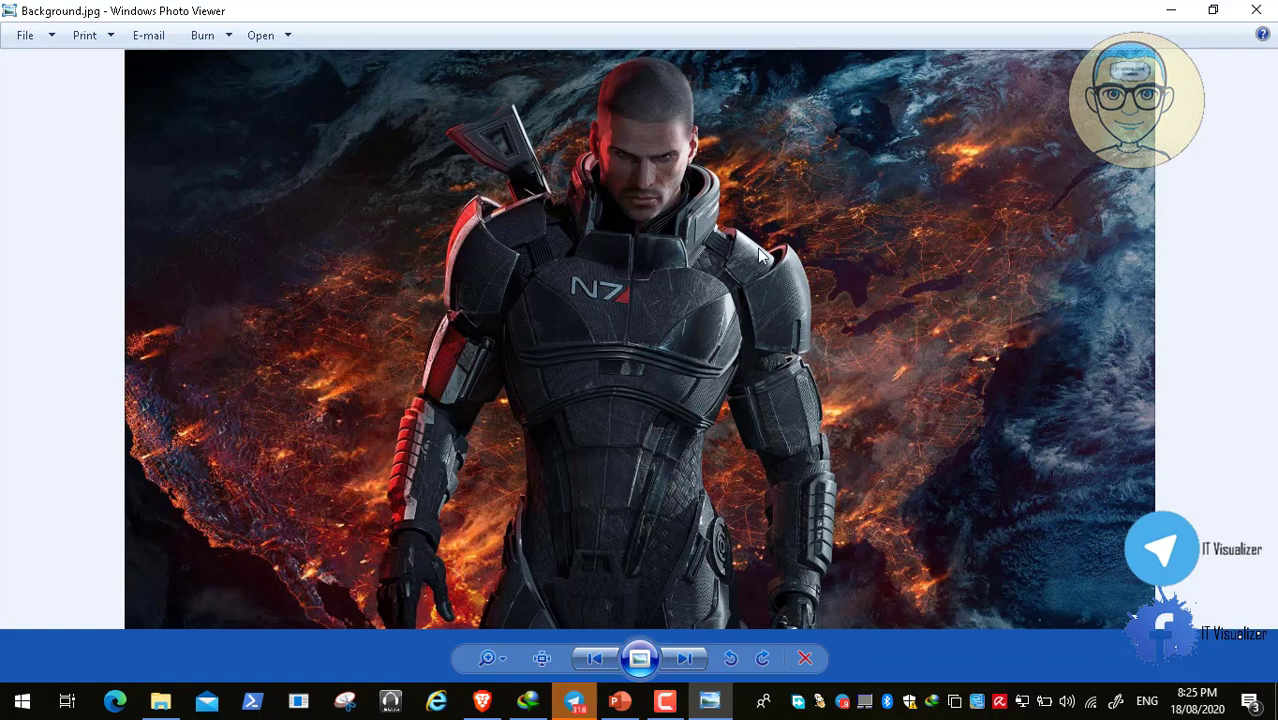
{"action": "left_click", "coordinate": [1256, 11]}
Open dc_users.csv from the Import-Marvel-master folder inside DCDomain.
{"action": "left_click", "coordinate": [503, 146]}
{"action": "double_click", "coordinate": [262, 251]}
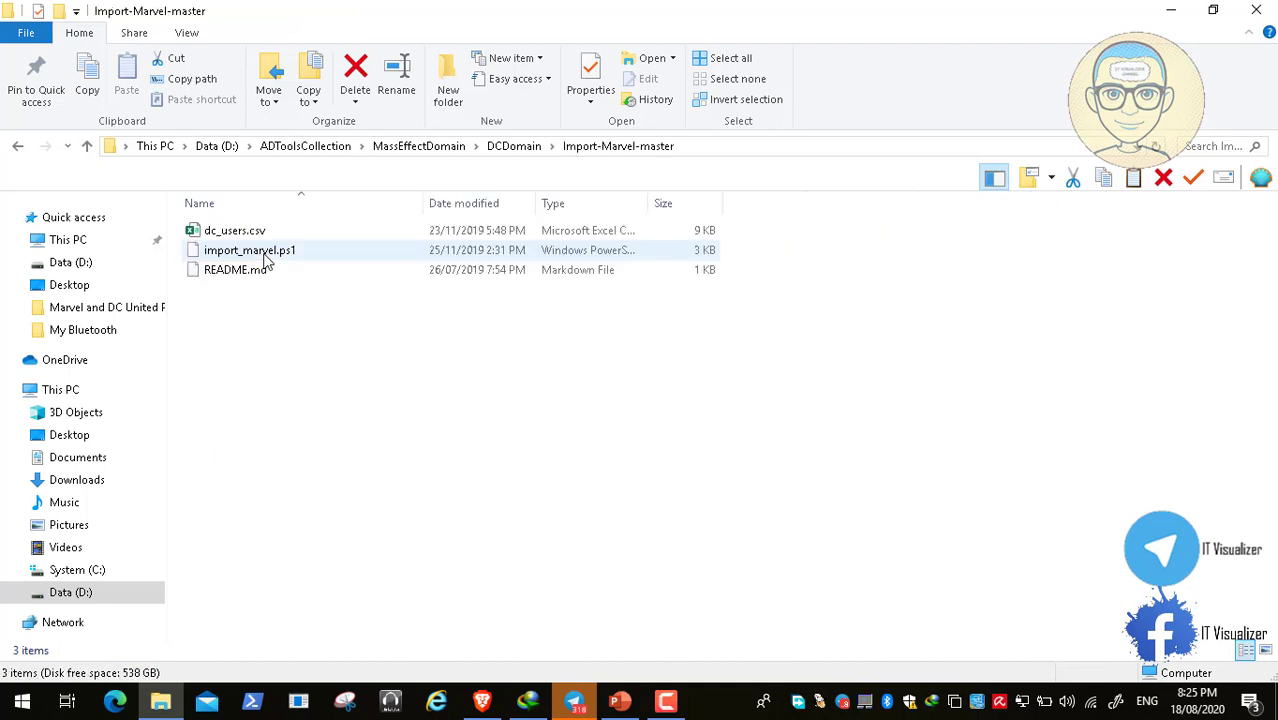
{"action": "left_click", "coordinate": [232, 236]}
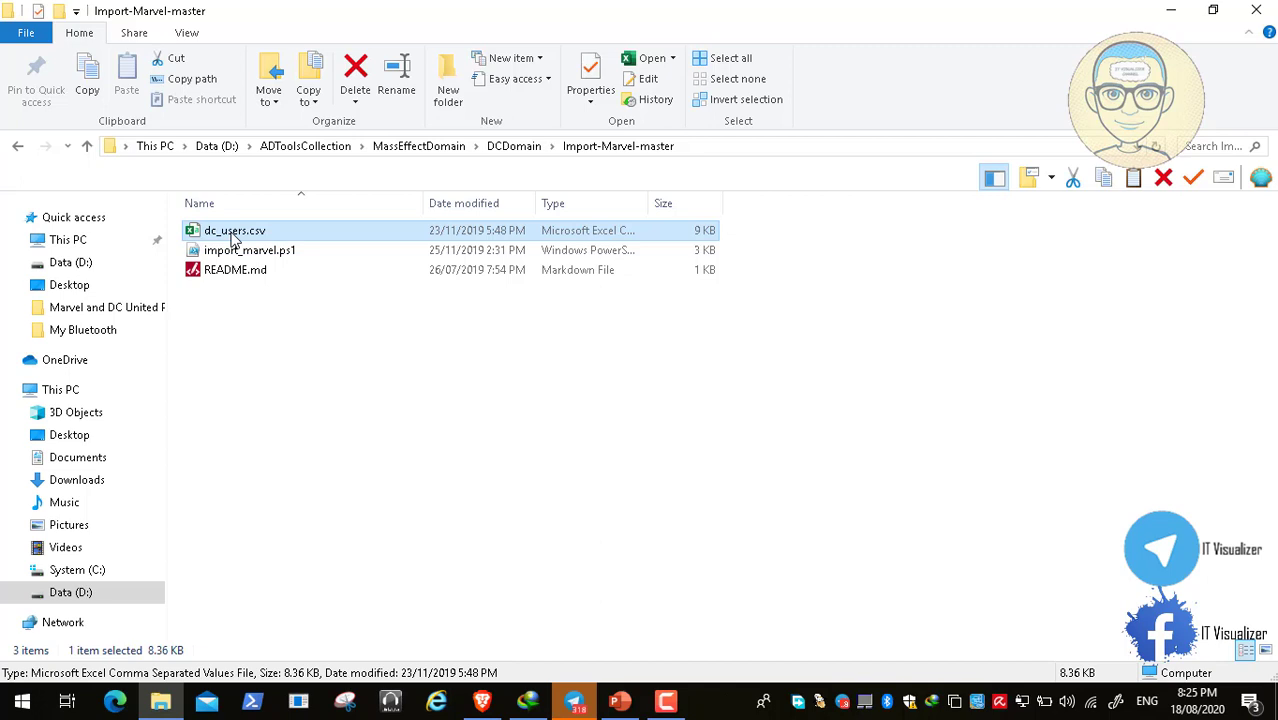
{"action": "double_click", "coordinate": [233, 236]}
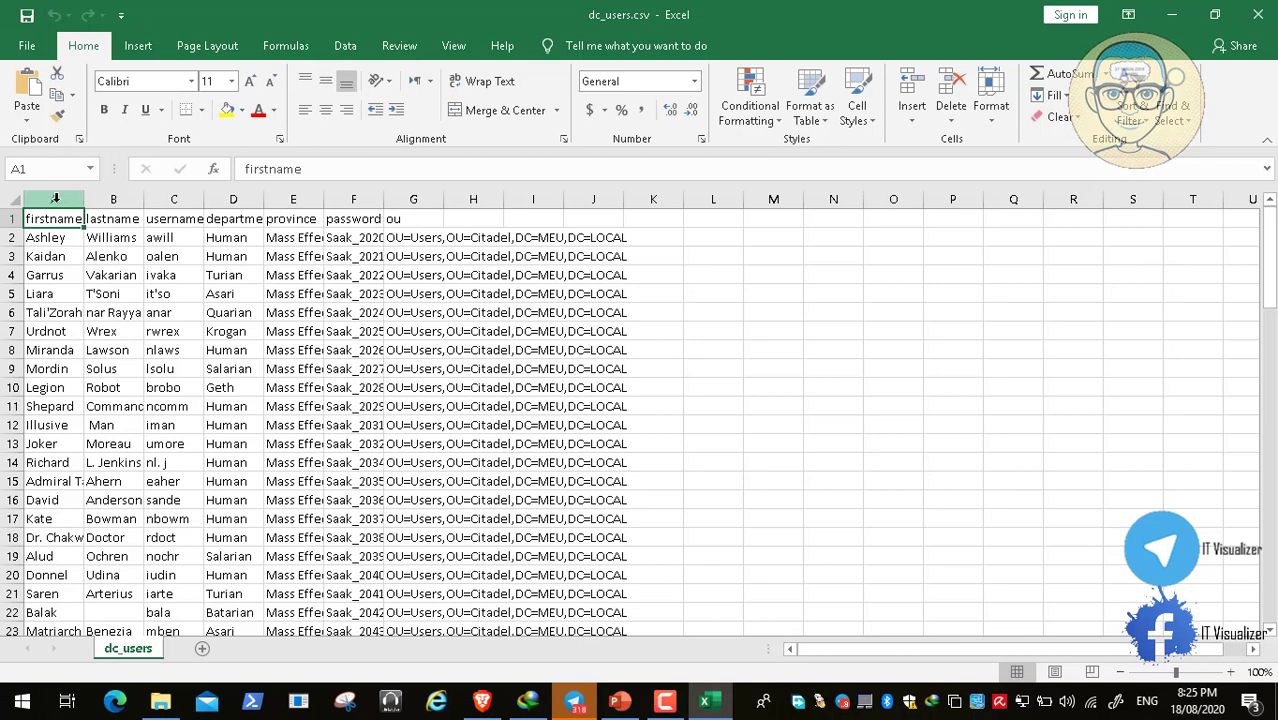
Fit the widths of columns A to E, firstname through province, to their contents.
{"action": "left_click", "coordinate": [87, 197]}
{"action": "left_click_drag", "start_coordinate": [87, 197], "coordinate": [318, 200]}
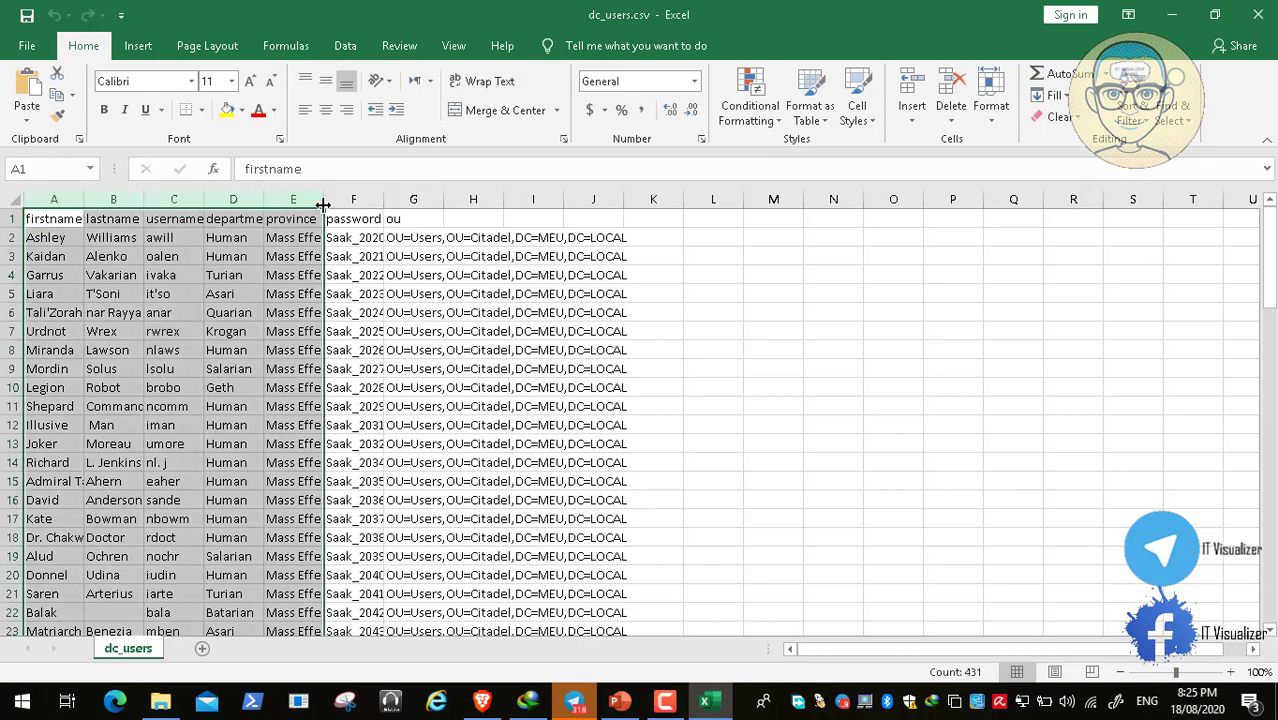
{"action": "double_click", "coordinate": [323, 204]}
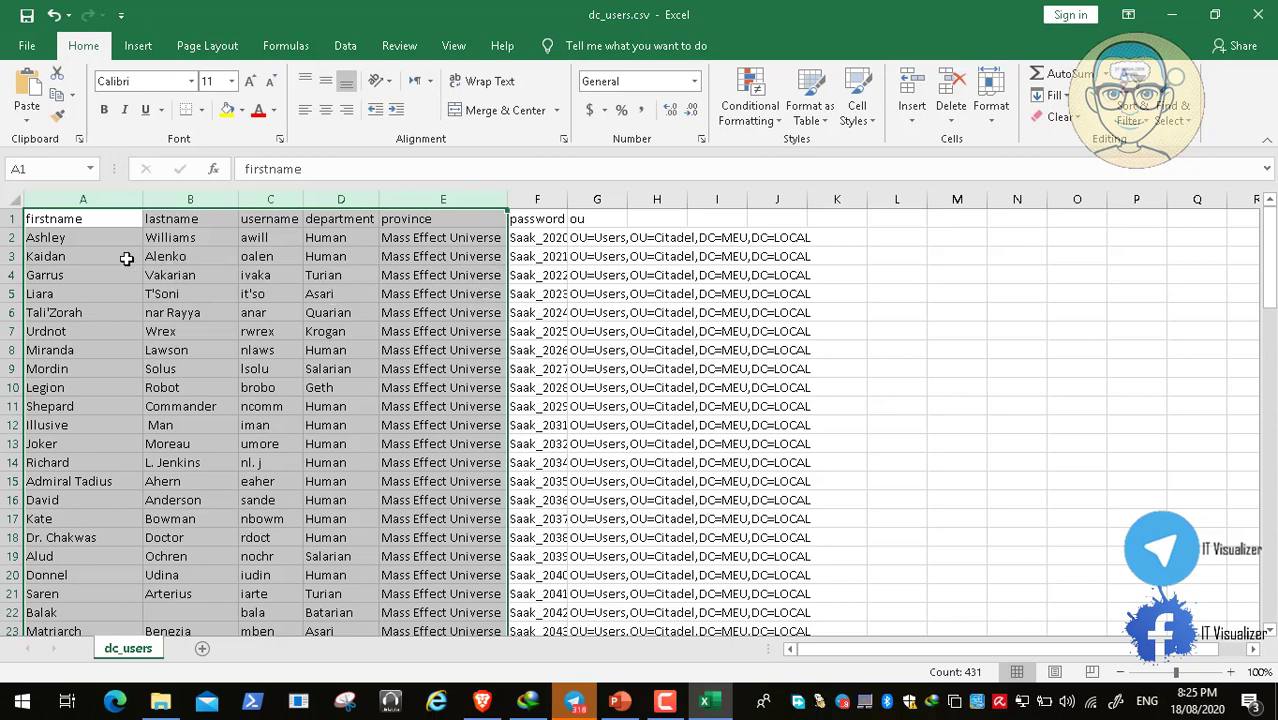
Examine the user entries in the firstname and lastname columns of dc_users.csv, going through individual rows.
{"action": "left_click", "coordinate": [97, 241]}
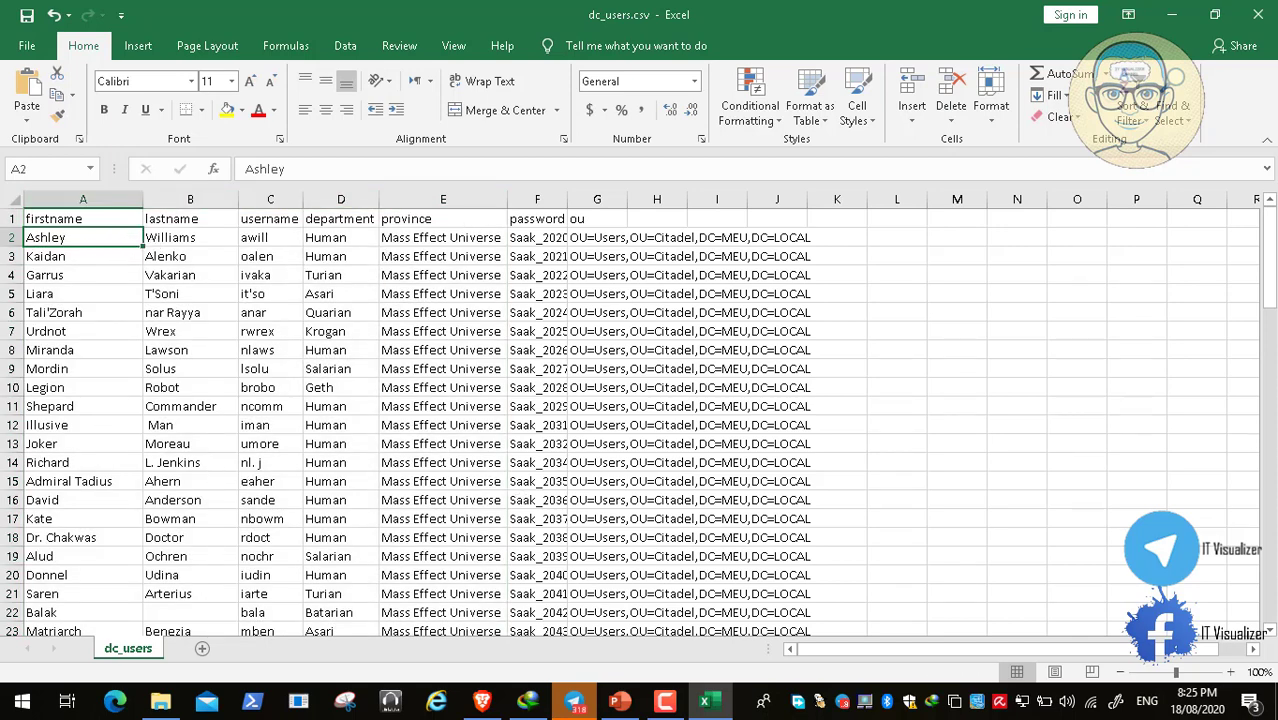
{"action": "mouse_move", "coordinate": [1268, 288]}
{"action": "left_mouse_down"}
{"action": "mouse_move", "coordinate": [1270, 595]}
{"action": "mouse_move", "coordinate": [1268, 285]}
{"action": "left_mouse_up"}
{"action": "left_click", "coordinate": [80, 346]}
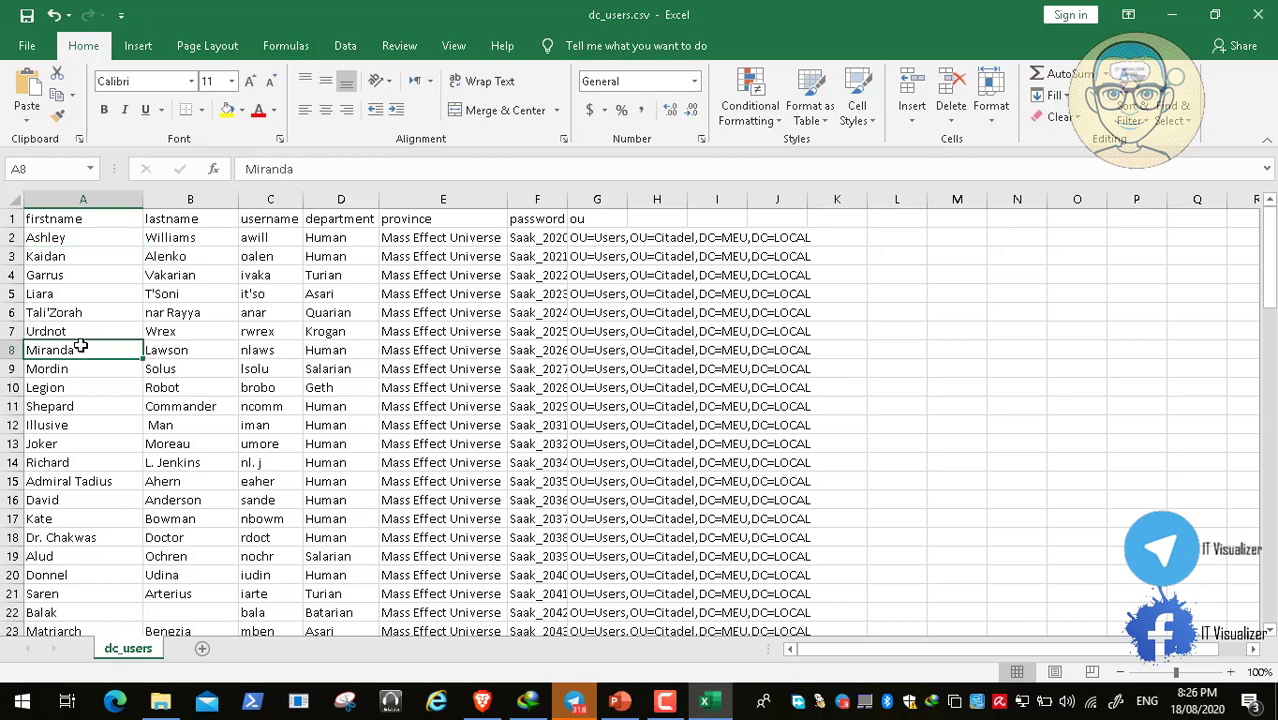
{"action": "left_click", "coordinate": [188, 350]}
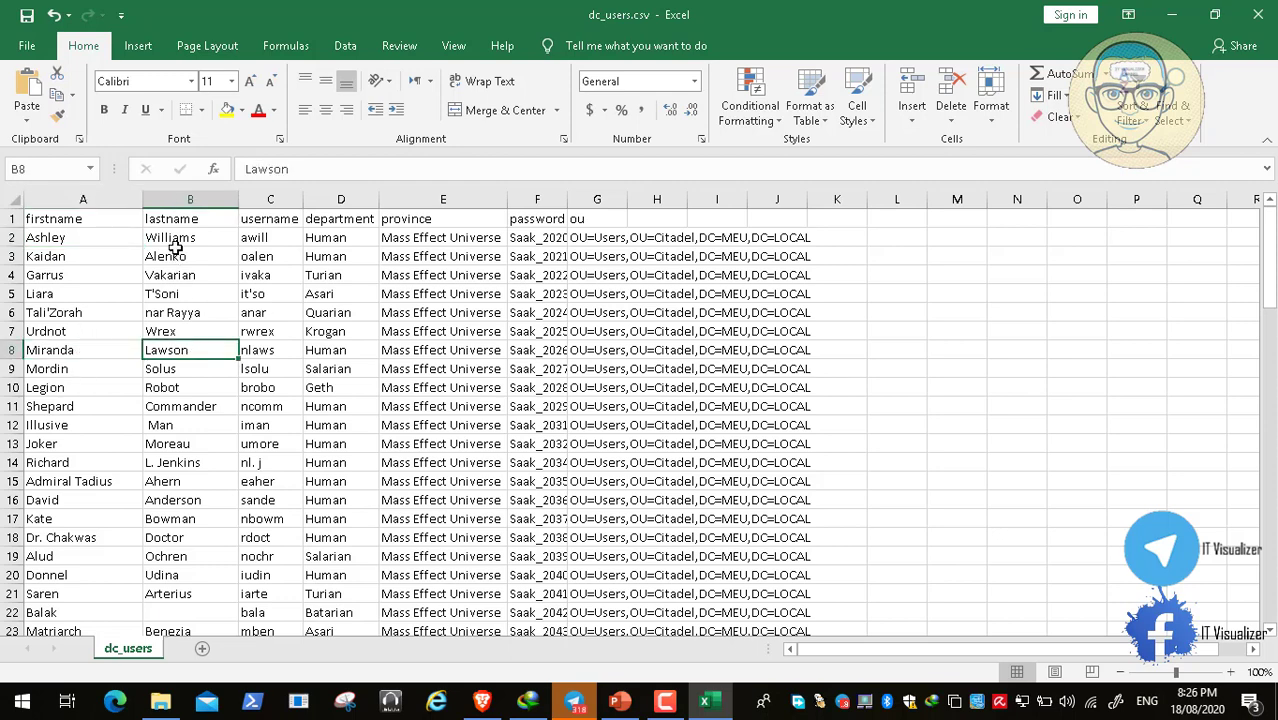
{"action": "left_click", "coordinate": [86, 238]}
{"action": "left_click", "coordinate": [211, 239]}
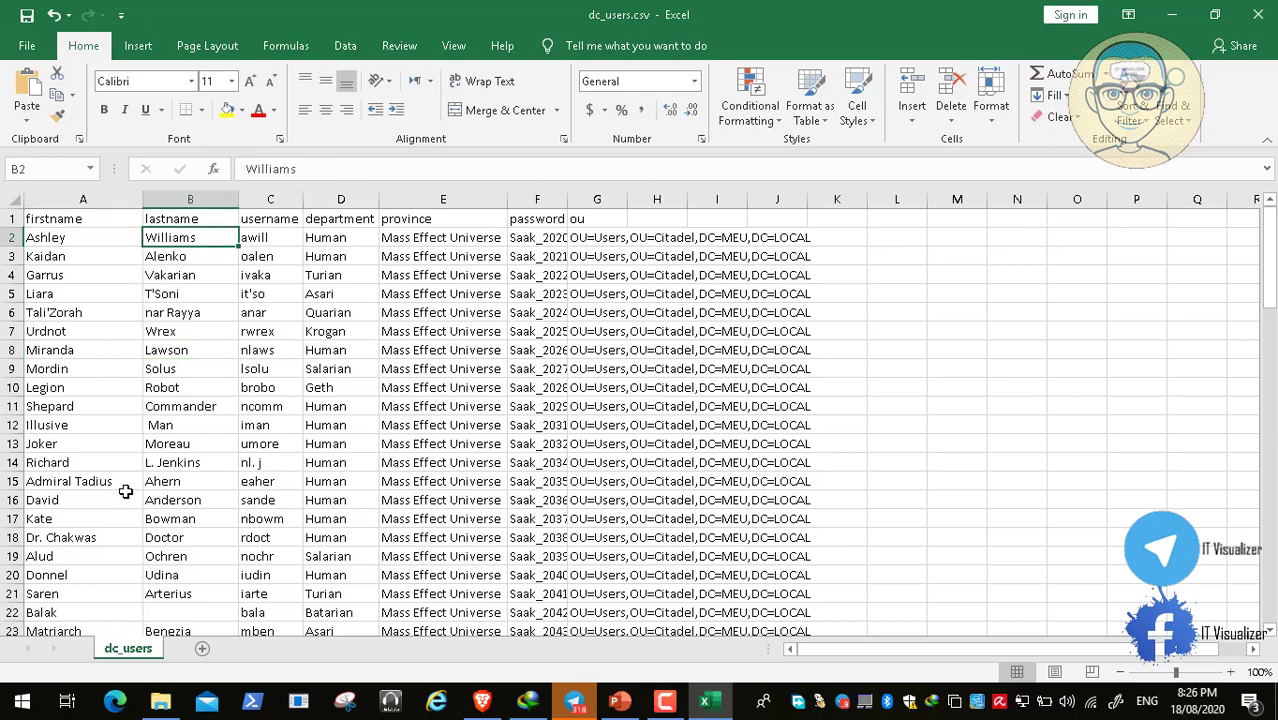
{"action": "left_click", "coordinate": [45, 489]}
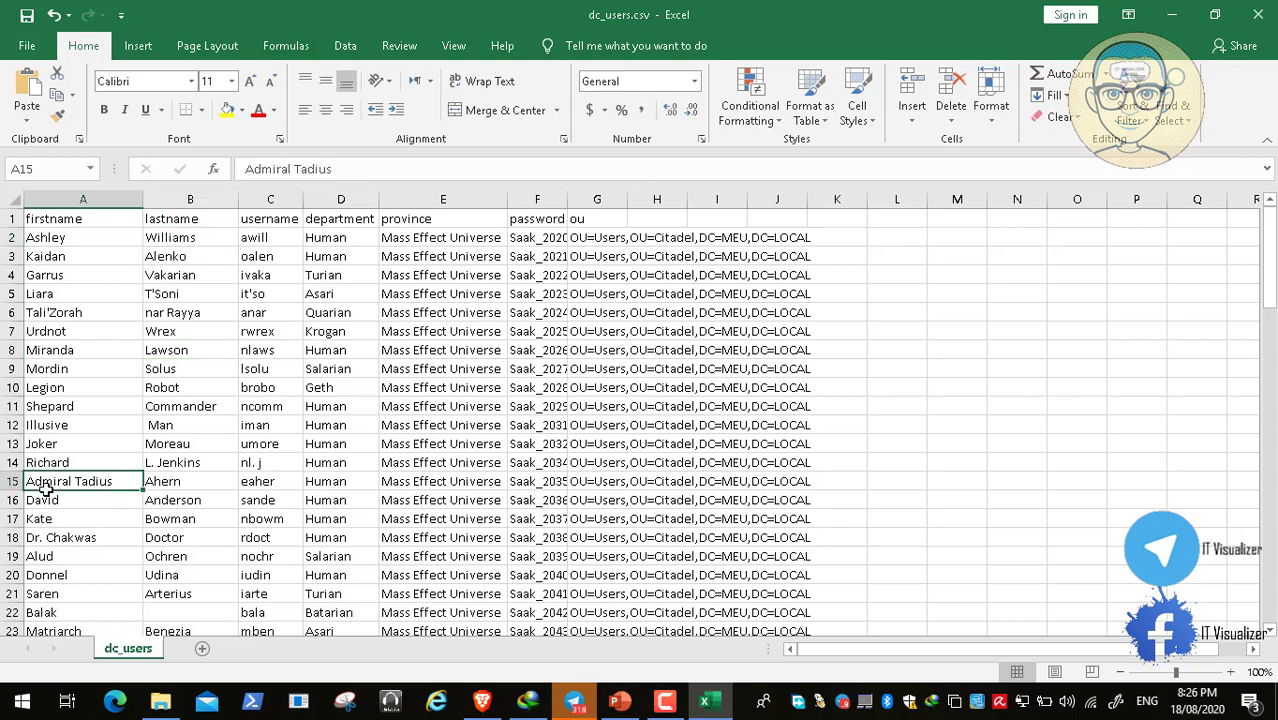
{"action": "left_click", "coordinate": [88, 405]}
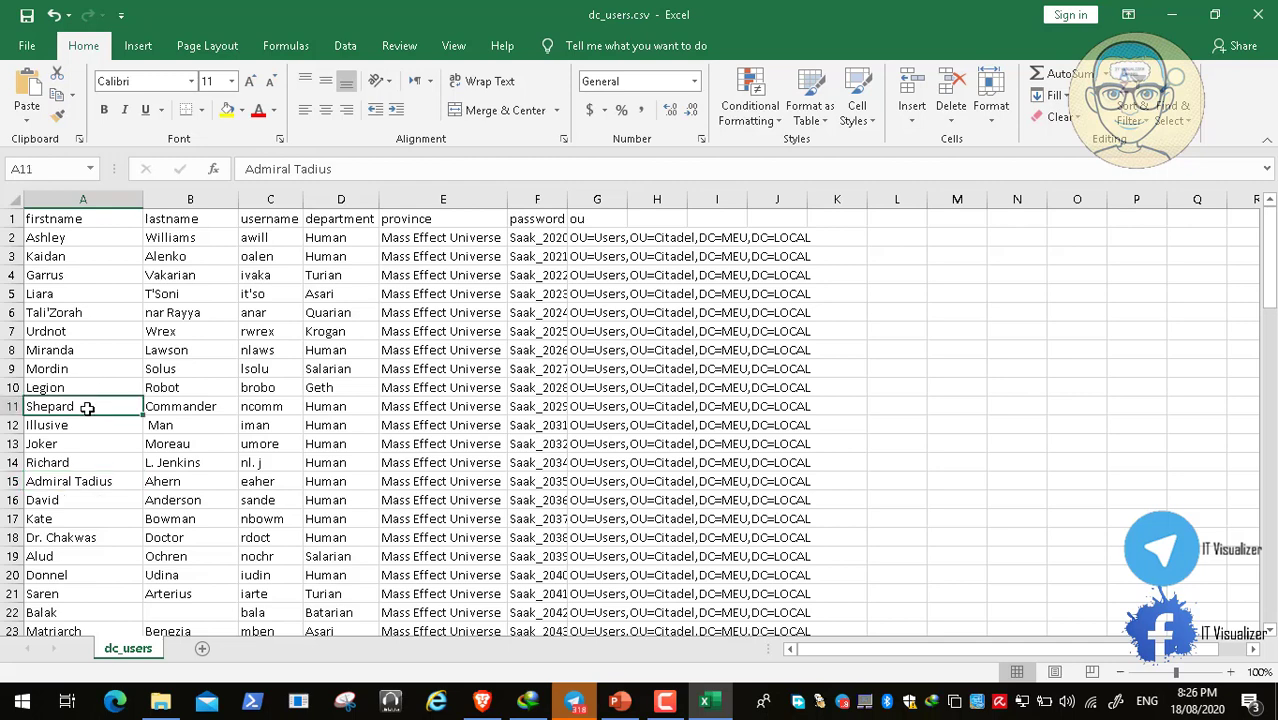
{"action": "left_click", "coordinate": [212, 405]}
{"action": "left_click", "coordinate": [106, 385]}
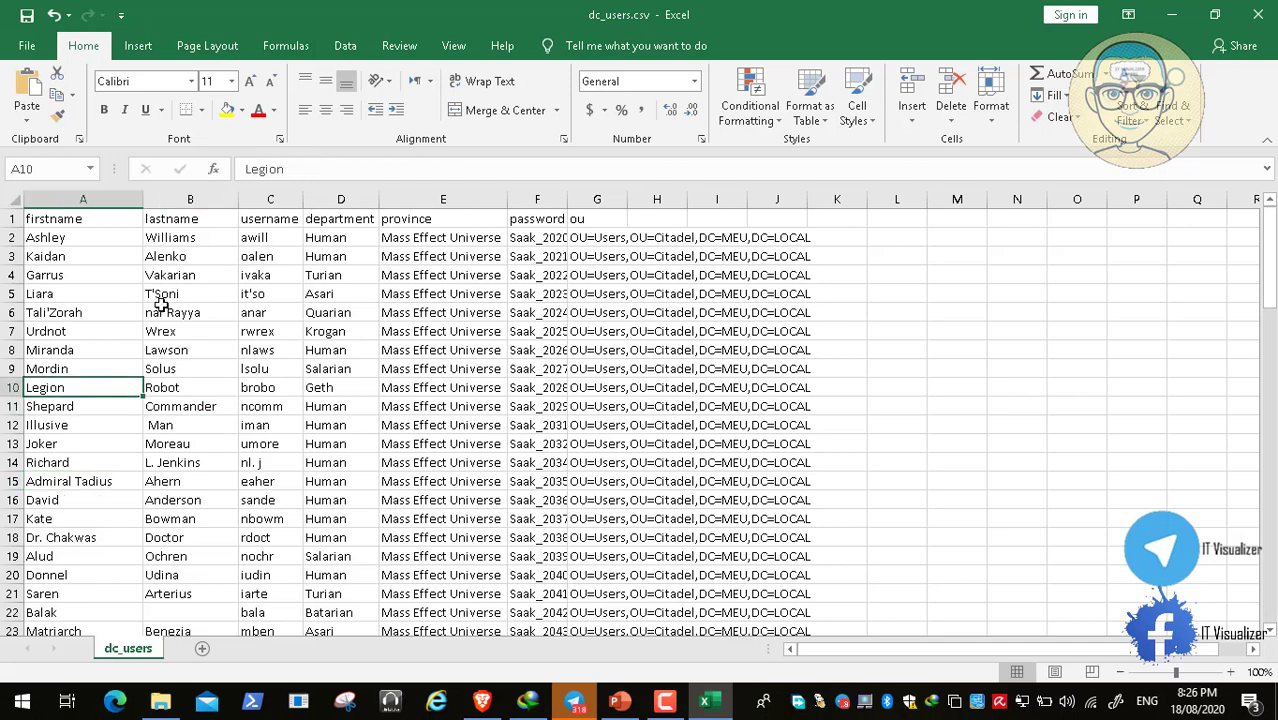
{"action": "left_click", "coordinate": [67, 334]}
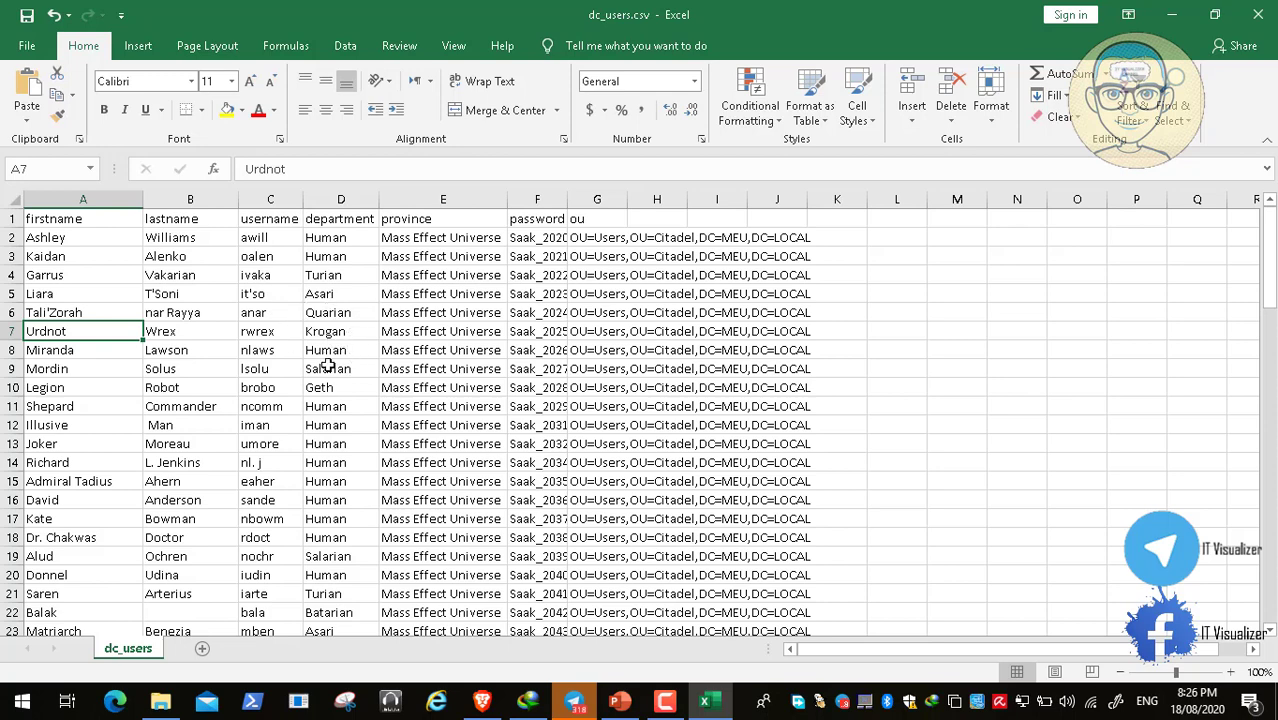
Close dc_users.csv without saving and select the import_marvel.ps1 script in the folder.
{"action": "left_click", "coordinate": [1258, 22]}
{"action": "left_click", "coordinate": [652, 372]}
{"action": "left_click", "coordinate": [281, 259]}
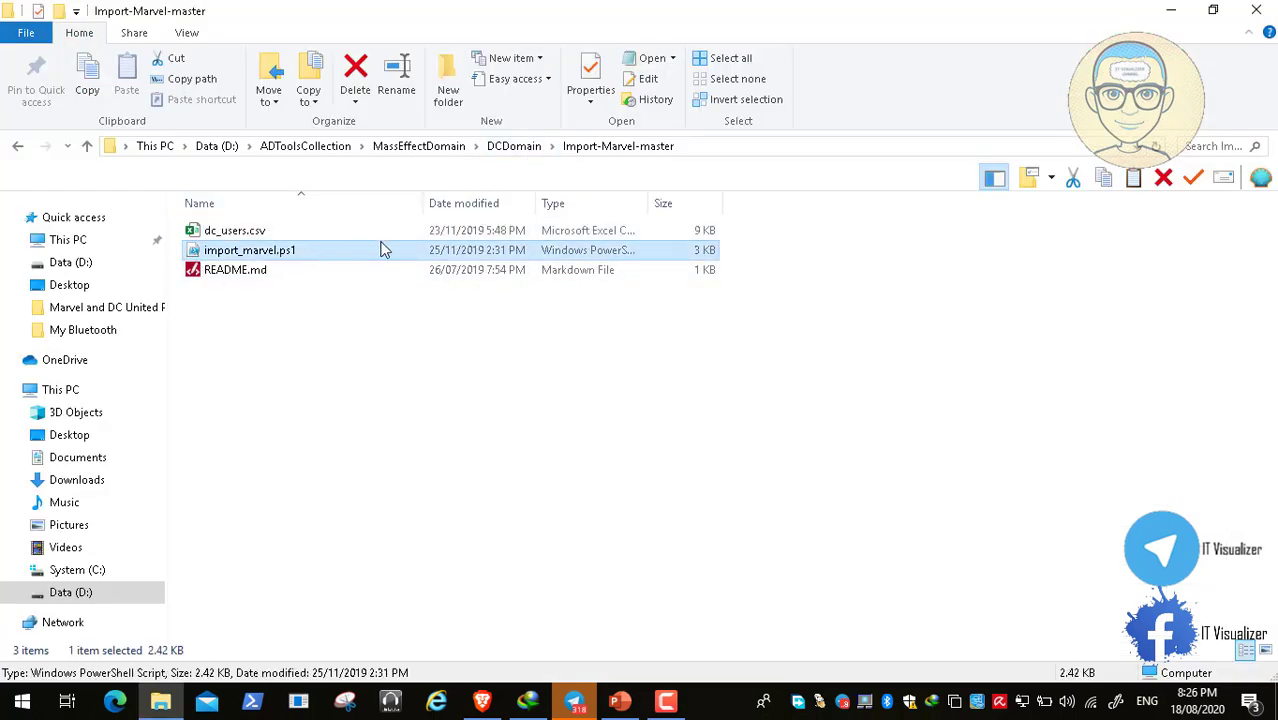
Open oustructure.csv from the Scripts folder inside DCDomain.
{"action": "left_click", "coordinate": [510, 146]}
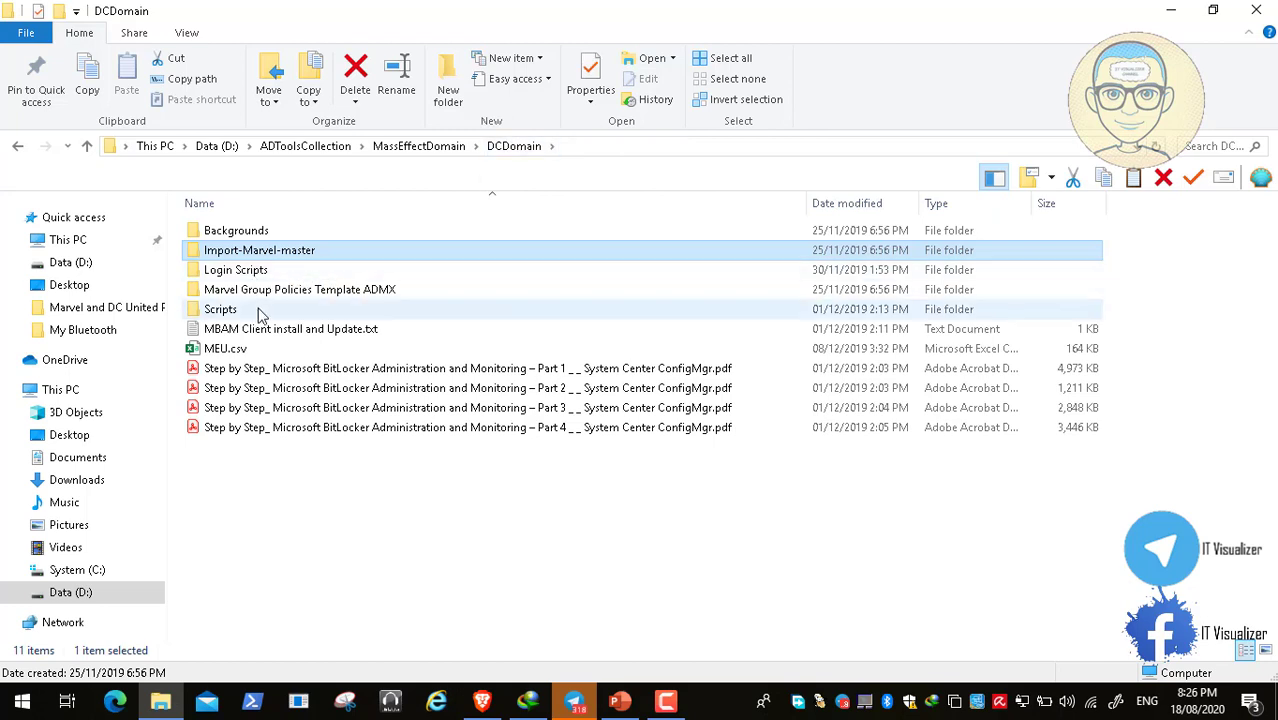
{"action": "double_click", "coordinate": [257, 311]}
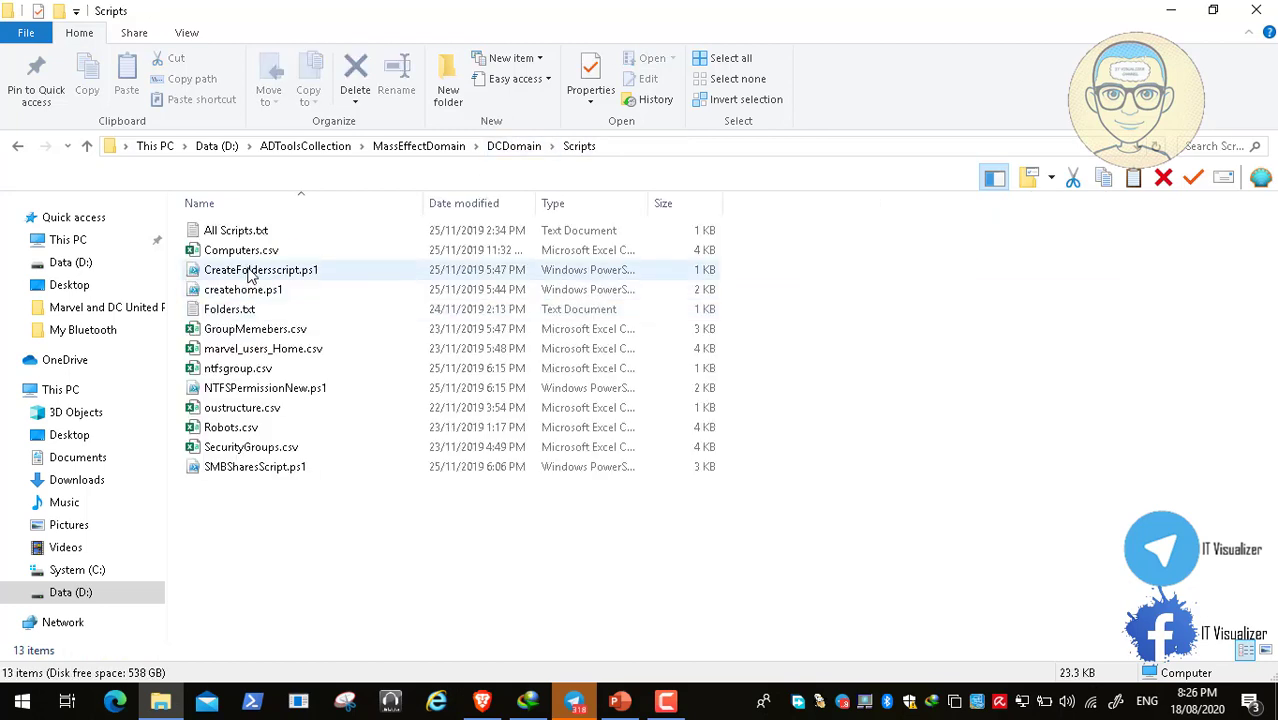
{"action": "left_click", "coordinate": [251, 410]}
{"action": "double_click", "coordinate": [251, 417]}
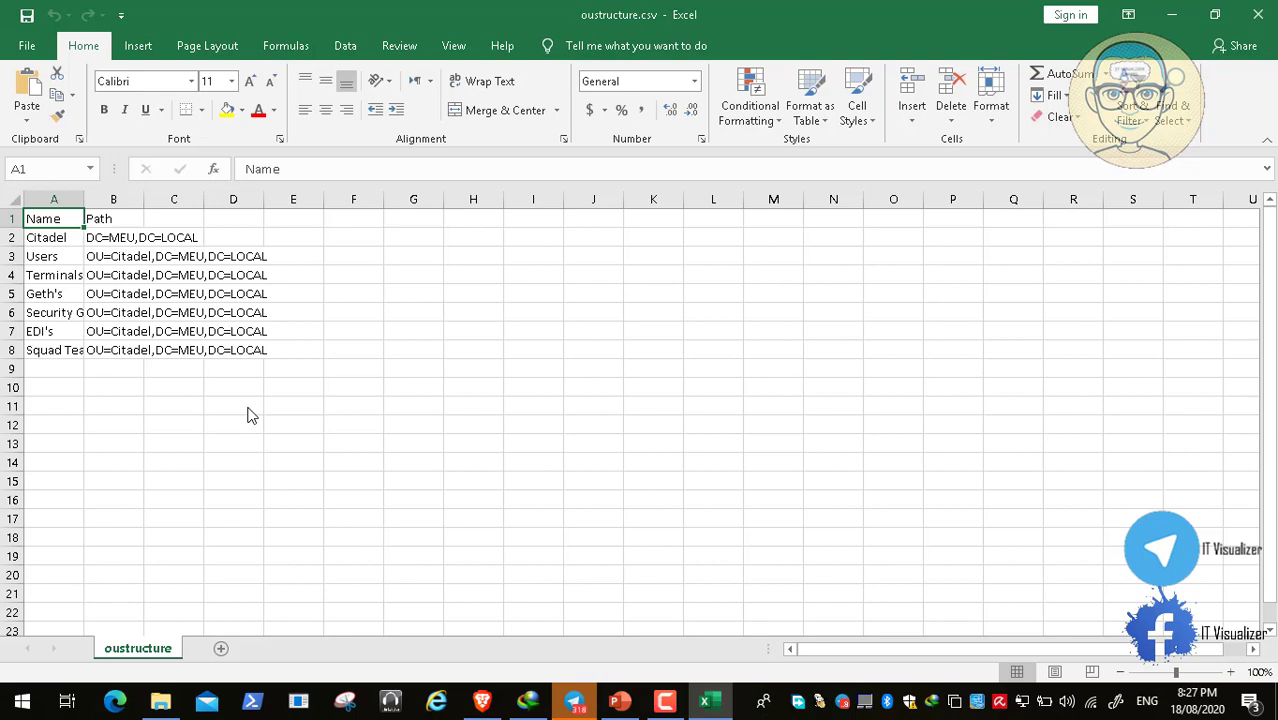
Fit the widths of the Name and Path columns to their contents.
{"action": "left_click", "coordinate": [85, 206]}
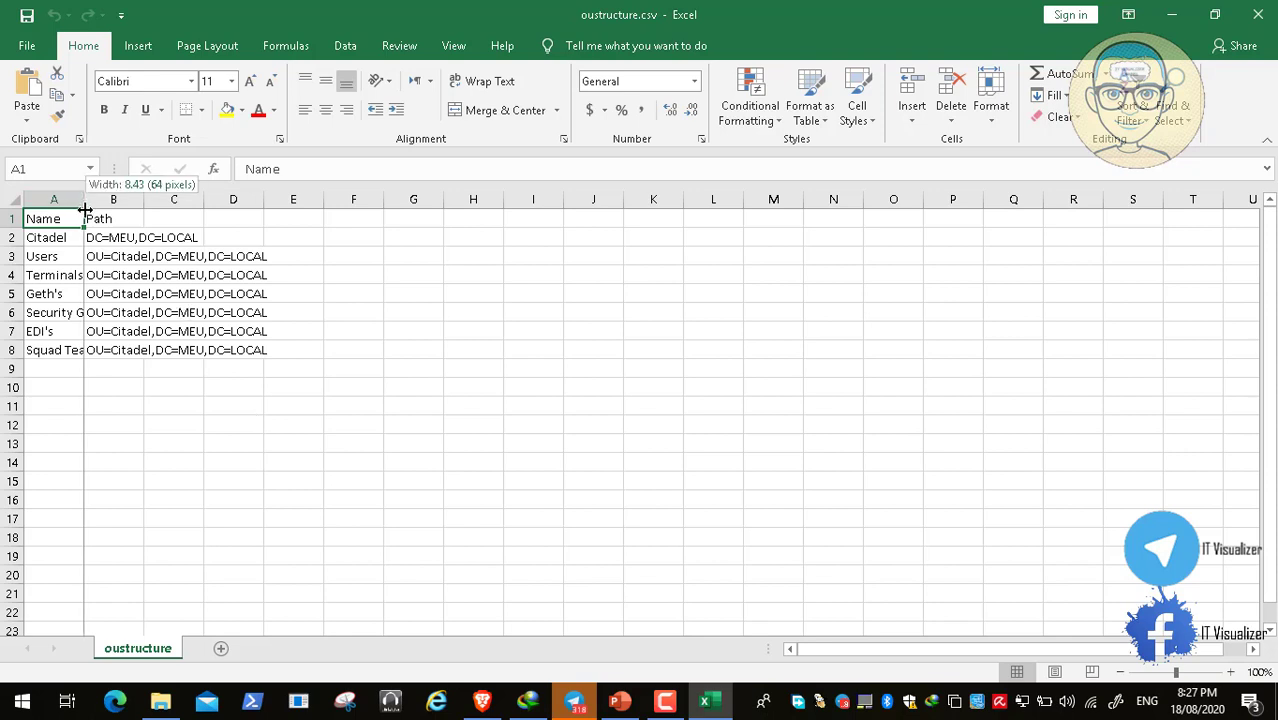
{"action": "left_click_drag", "start_coordinate": [83, 206], "coordinate": [83, 206]}
{"action": "double_click", "coordinate": [83, 206]}
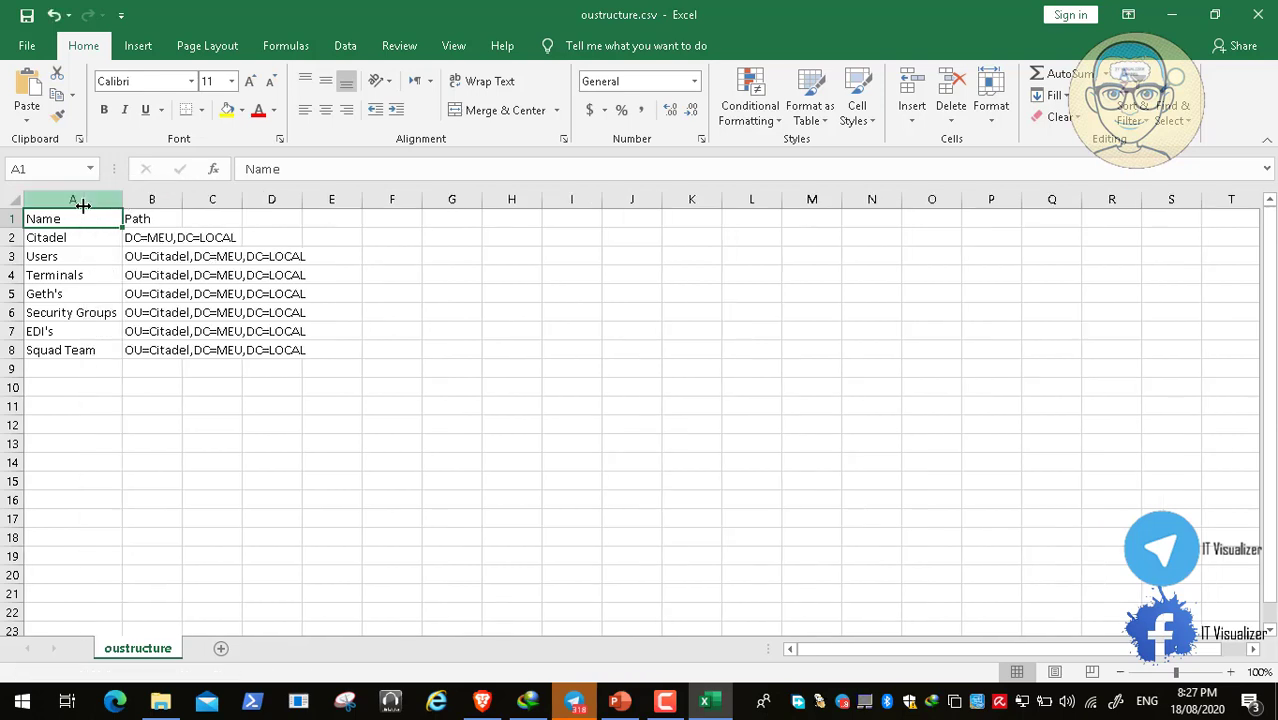
{"action": "double_click", "coordinate": [183, 201]}
Review the organizational unit rows one by one from Citadel to EDI's, including the Citadel path.
{"action": "left_click", "coordinate": [76, 238]}
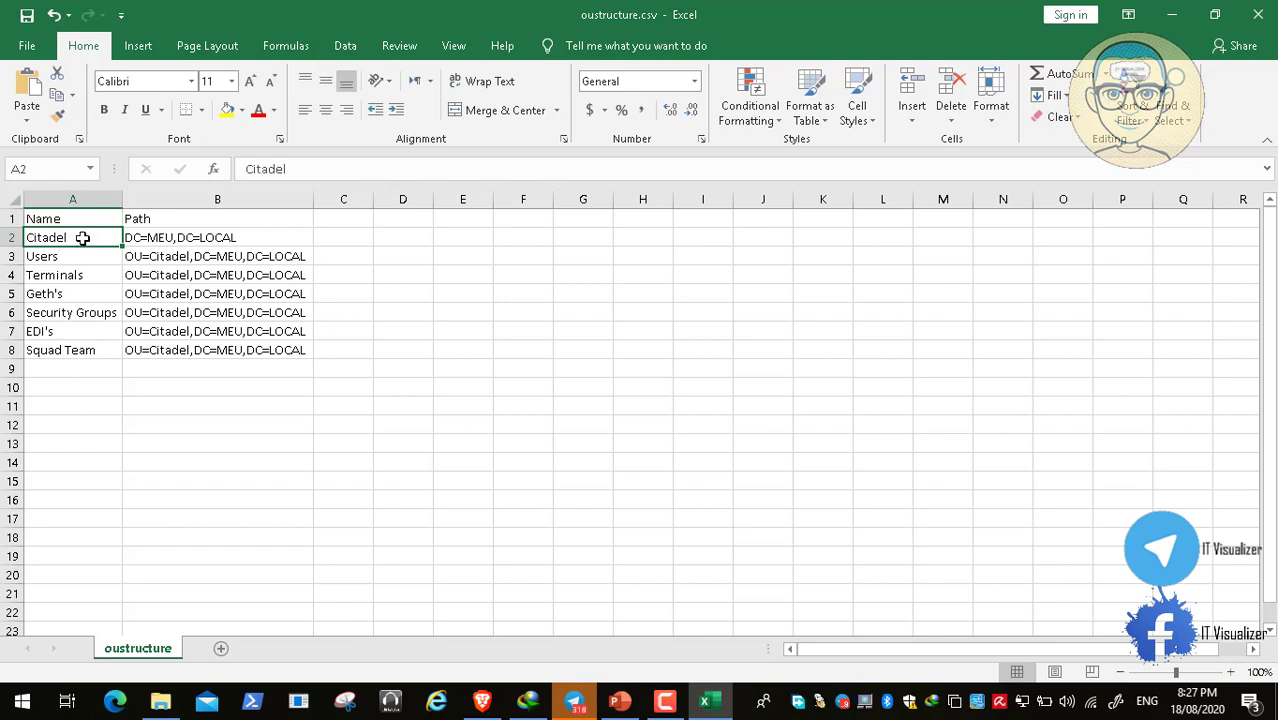
{"action": "left_click", "coordinate": [159, 247]}
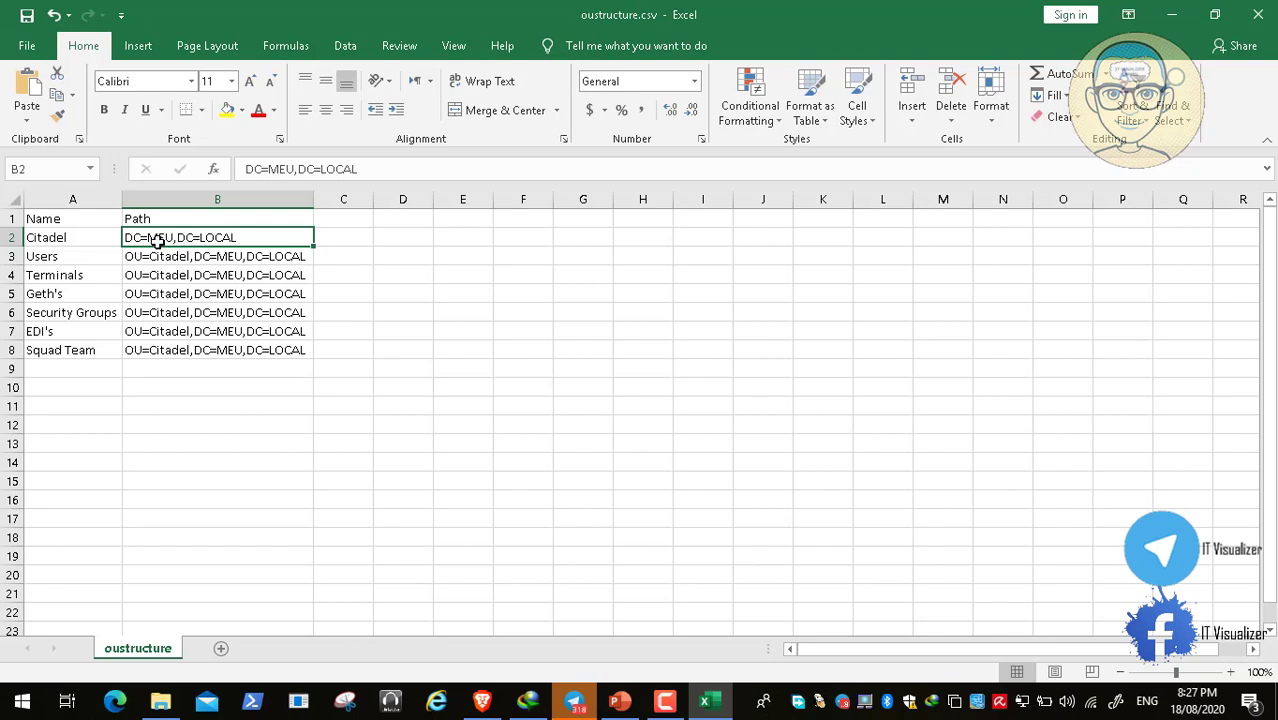
{"action": "left_click", "coordinate": [63, 258]}
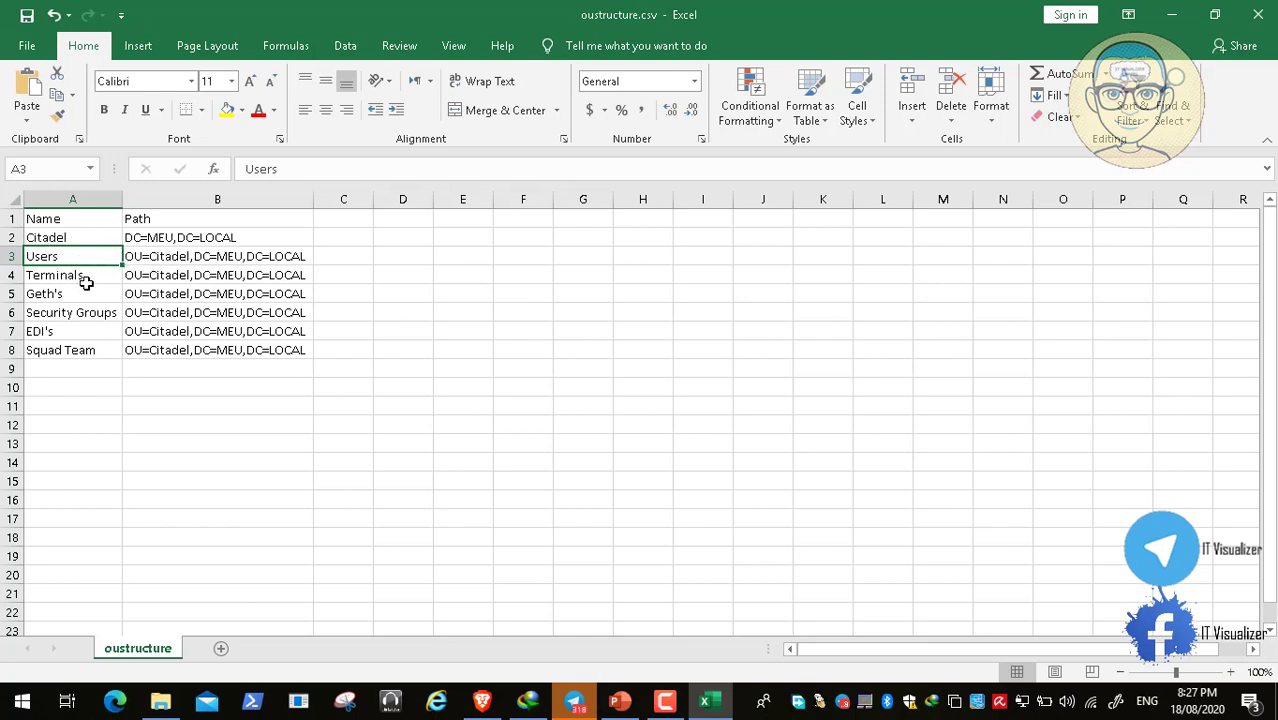
{"action": "left_click", "coordinate": [80, 279]}
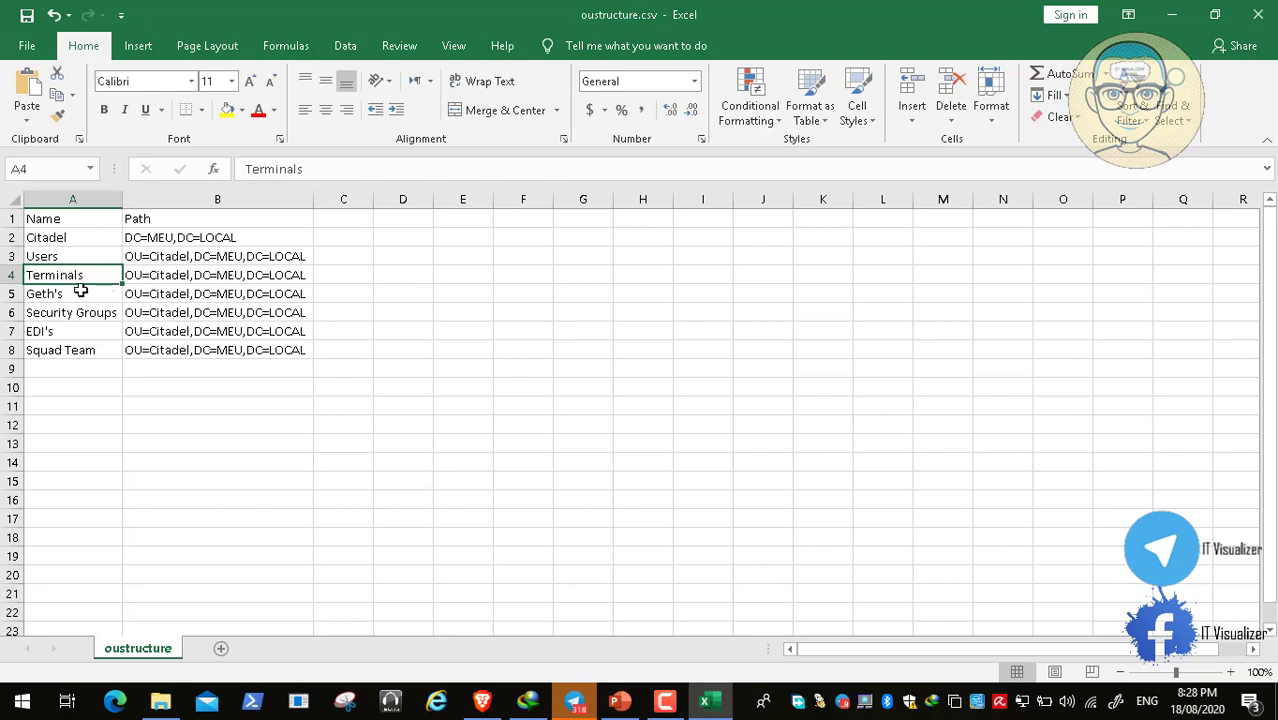
{"action": "left_click", "coordinate": [80, 294]}
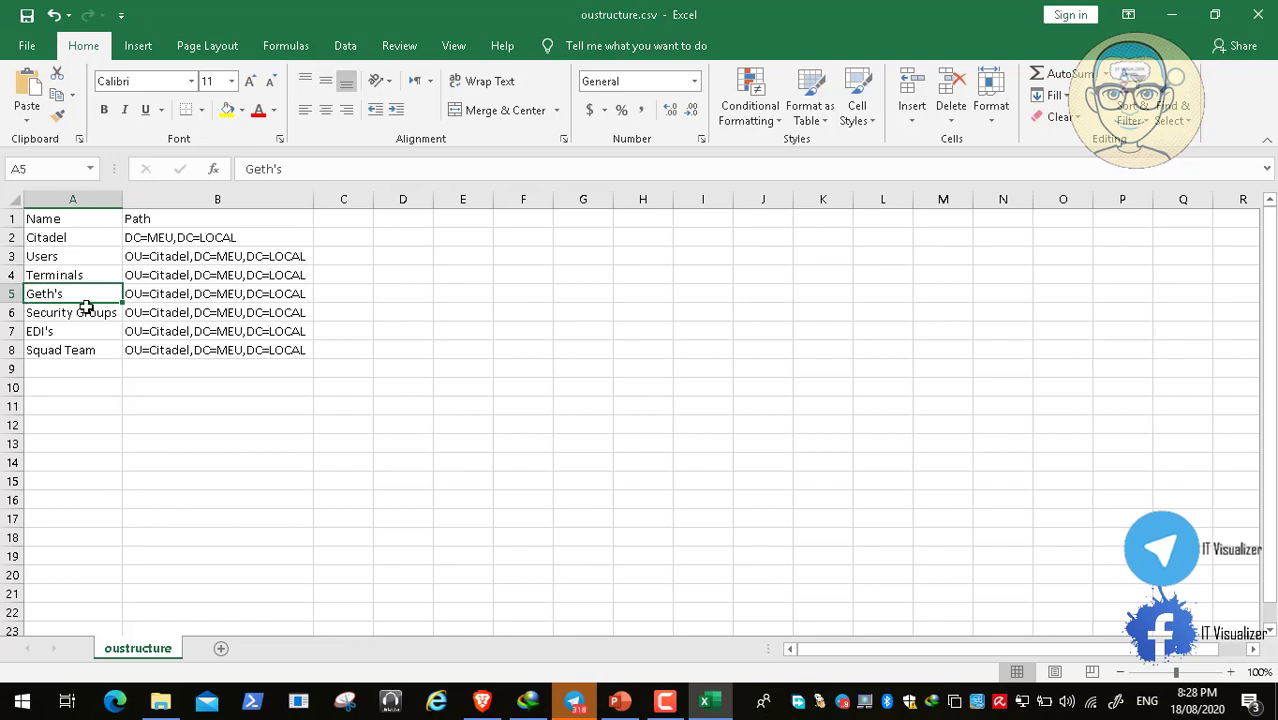
{"action": "left_click", "coordinate": [86, 313]}
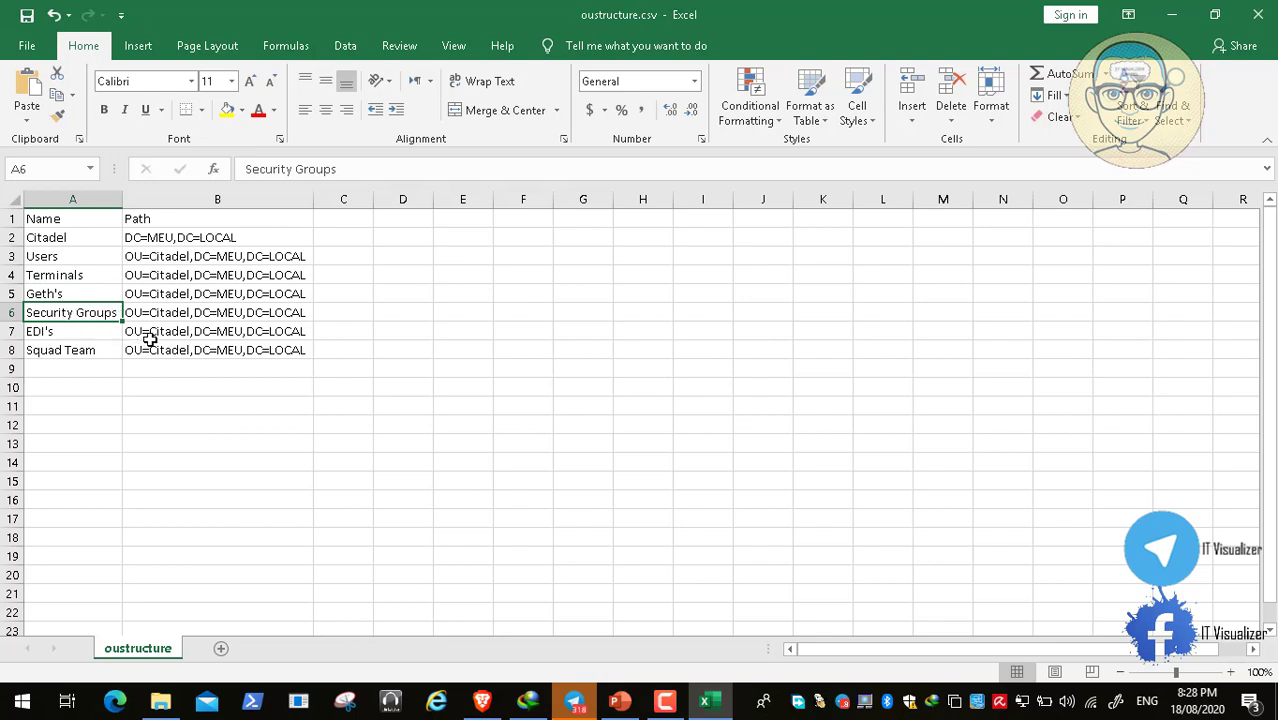
{"action": "left_click", "coordinate": [75, 335]}
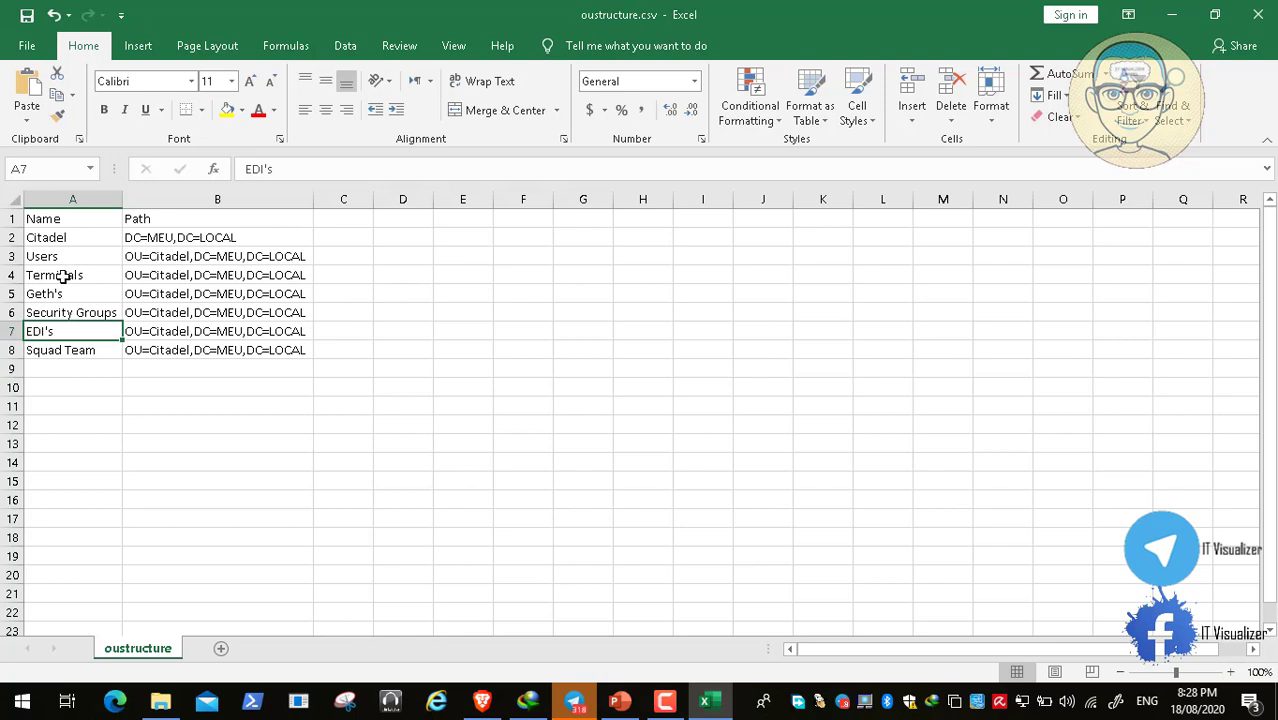
Compare the Terminals, Geth's and EDI's units with each other, and the Users unit with Squad Team.
{"action": "left_click", "coordinate": [62, 293]}
{"action": "left_click", "coordinate": [63, 332]}
{"action": "left_click", "coordinate": [79, 276]}
{"action": "left_click", "coordinate": [77, 294]}
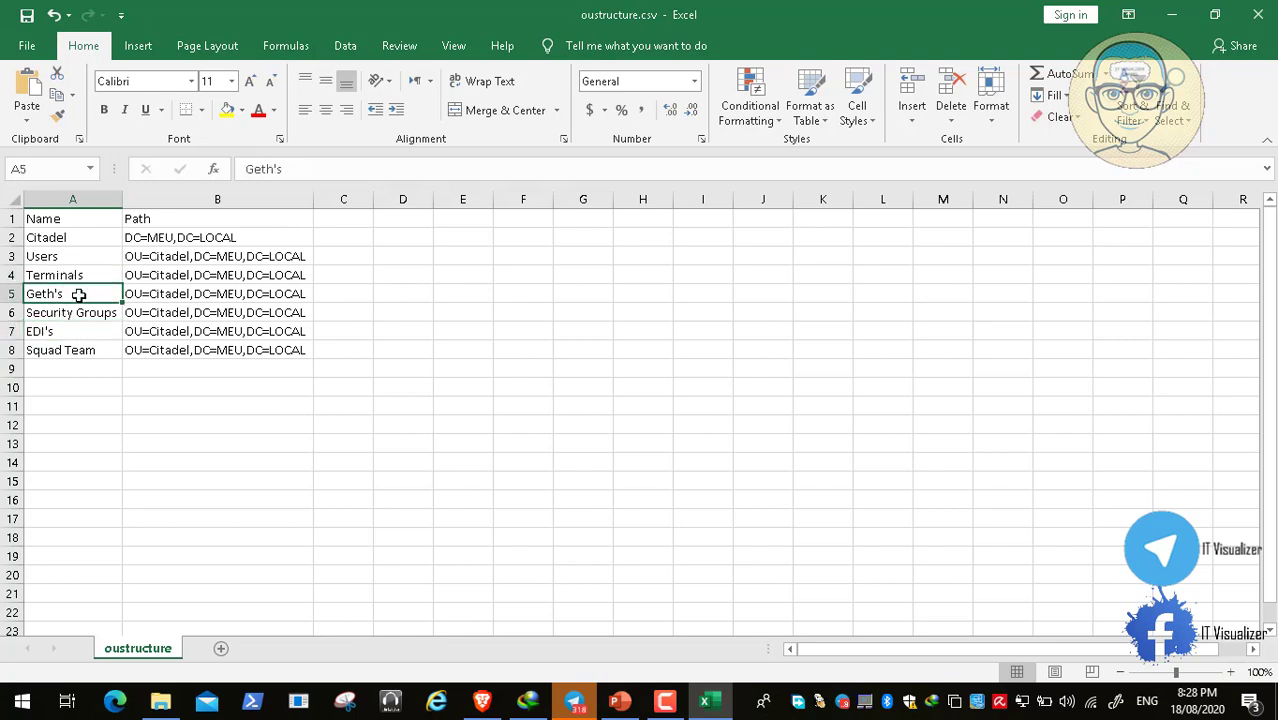
{"action": "left_click", "coordinate": [73, 335]}
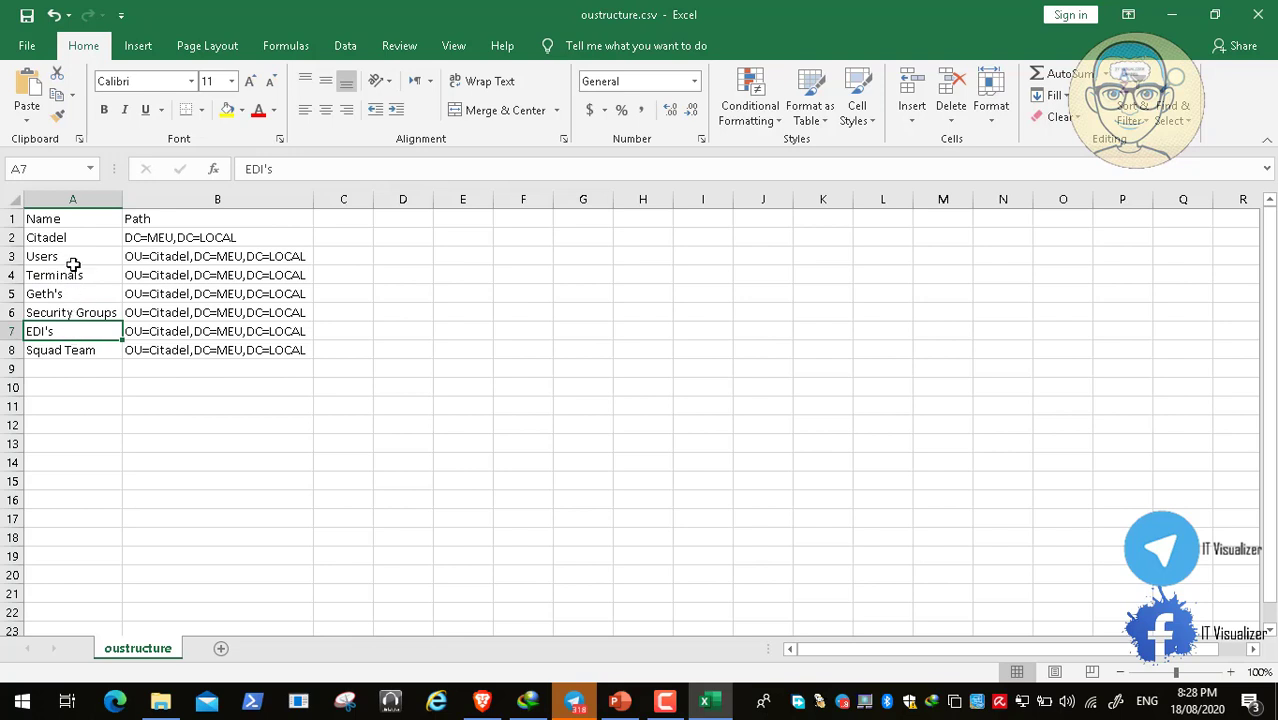
{"action": "left_click", "coordinate": [70, 256]}
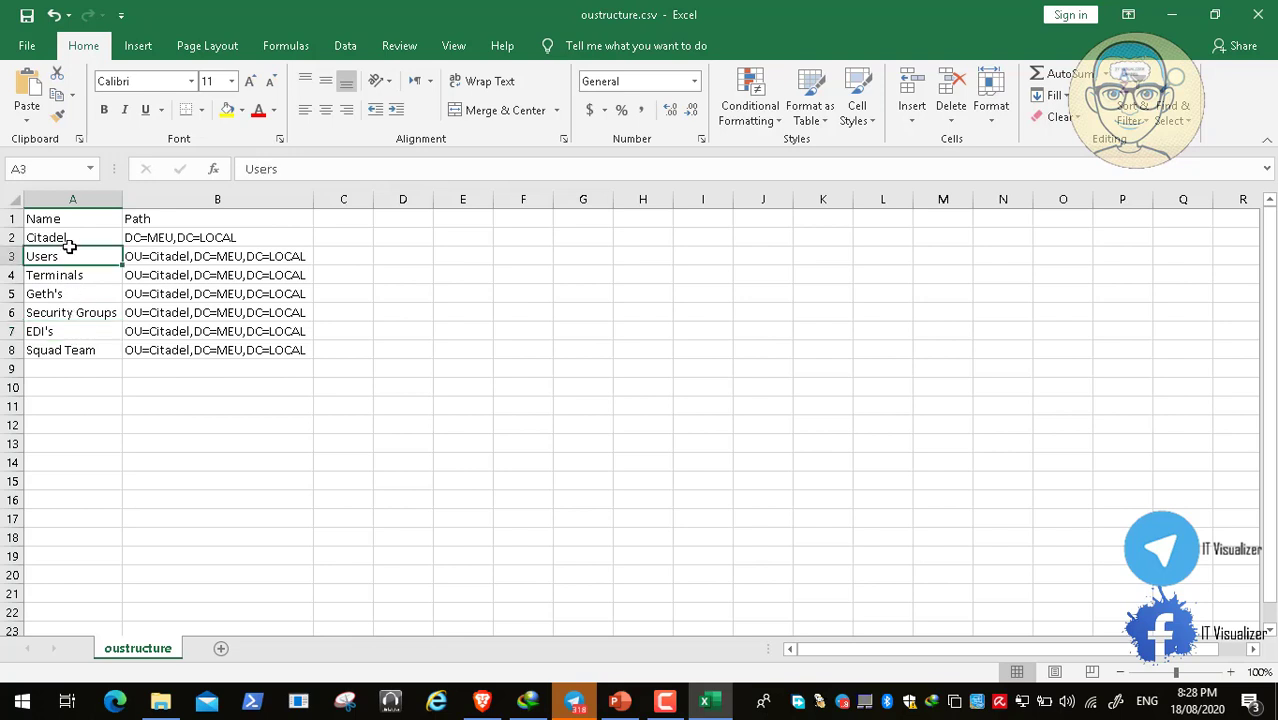
{"action": "left_click", "coordinate": [71, 350]}
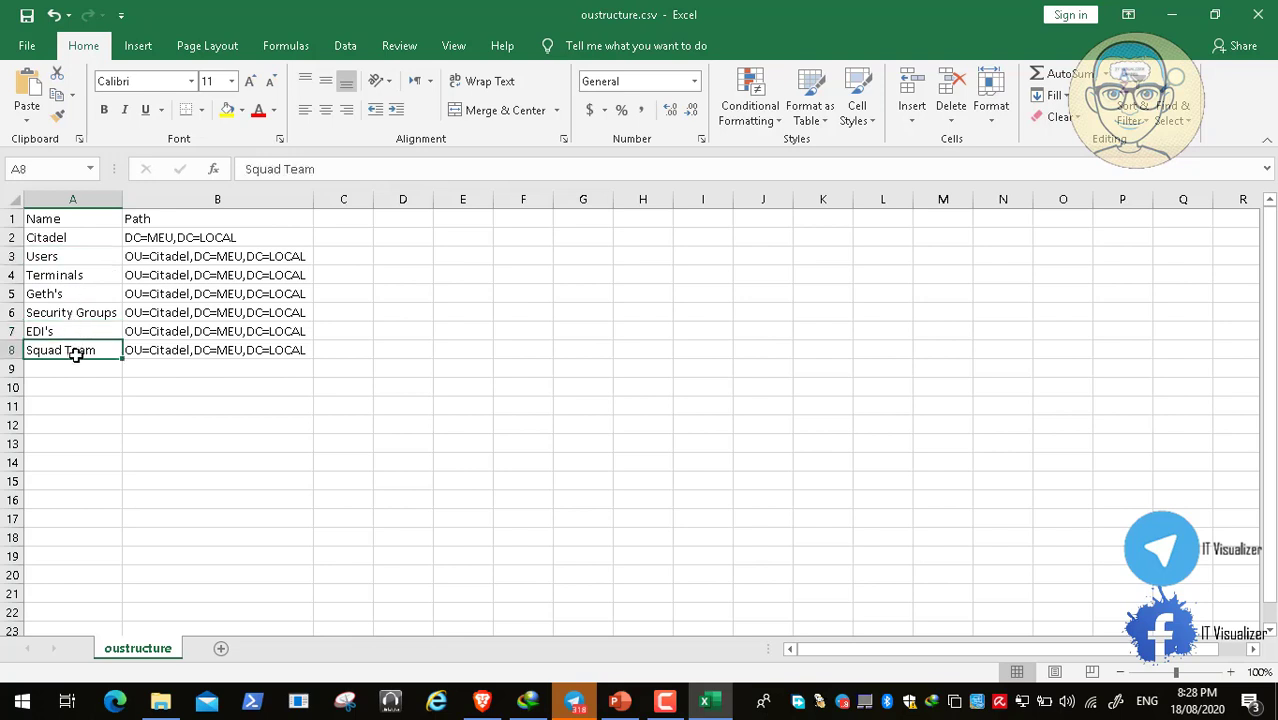
{"action": "left_click", "coordinate": [86, 256]}
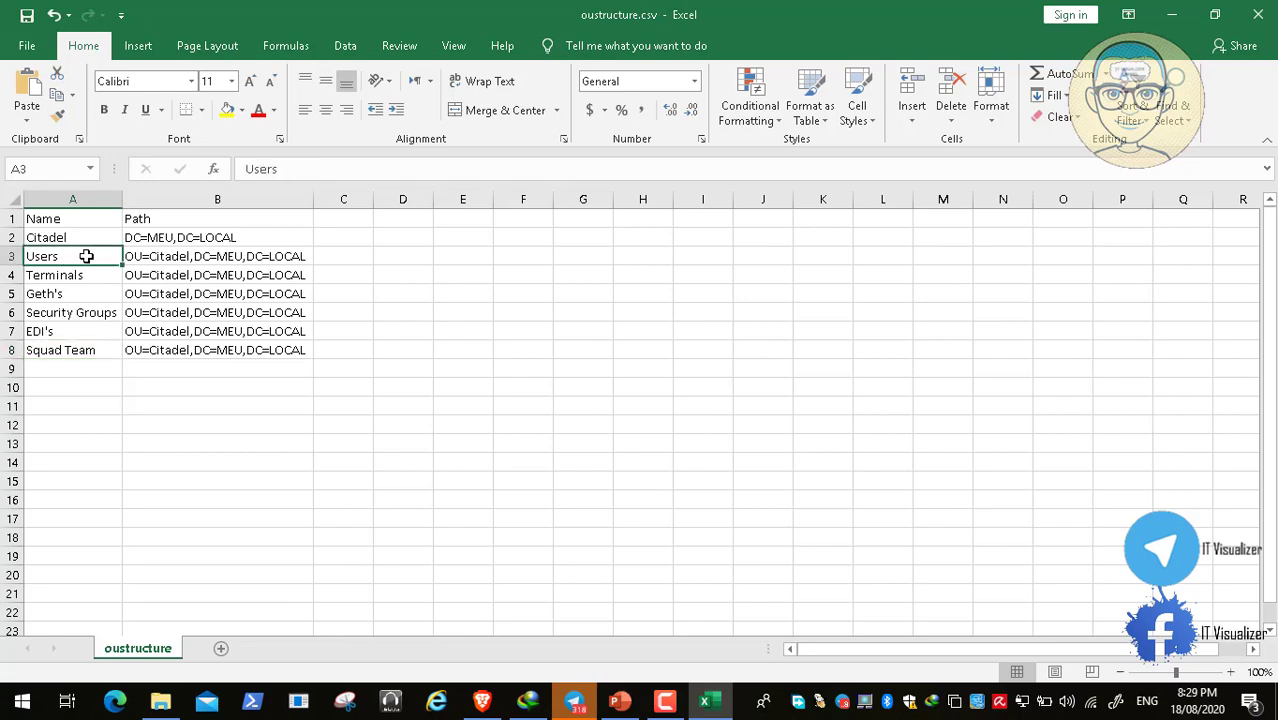
{"action": "left_click", "coordinate": [87, 350]}
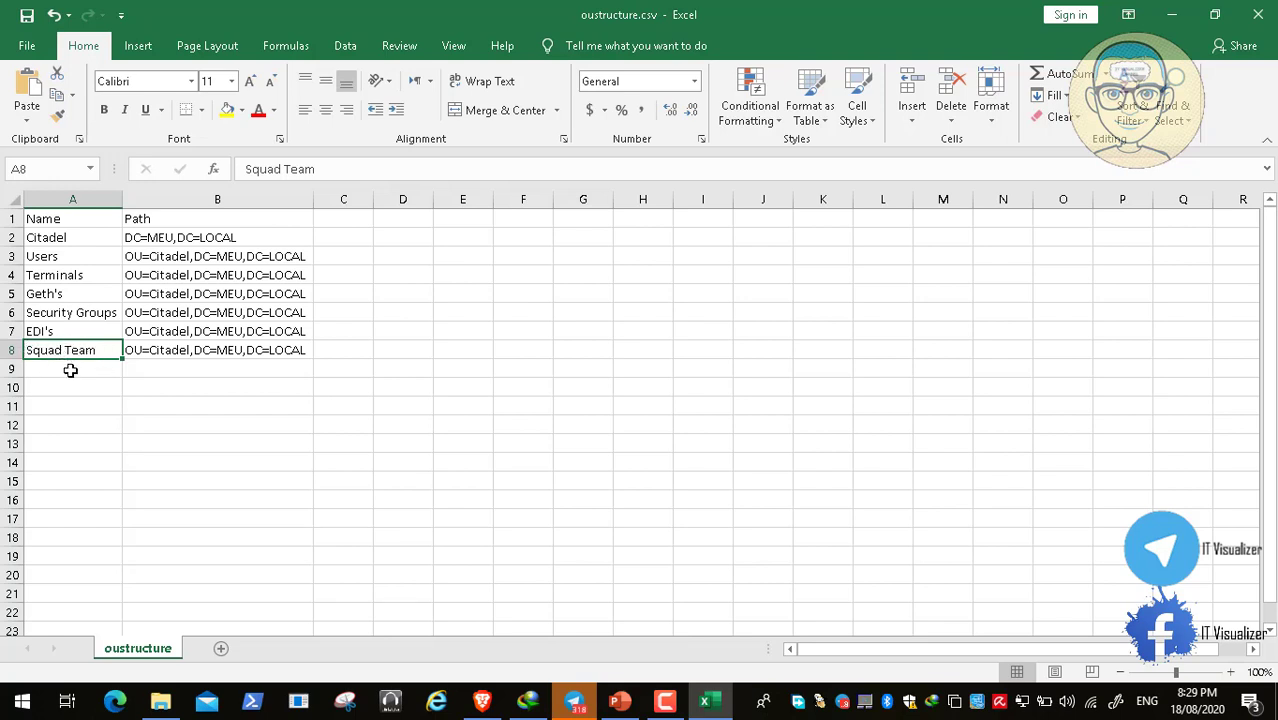
Compare the Users and Squad Team units once more, and close oustructure.csv without saving its changes.
{"action": "left_click", "coordinate": [82, 261]}
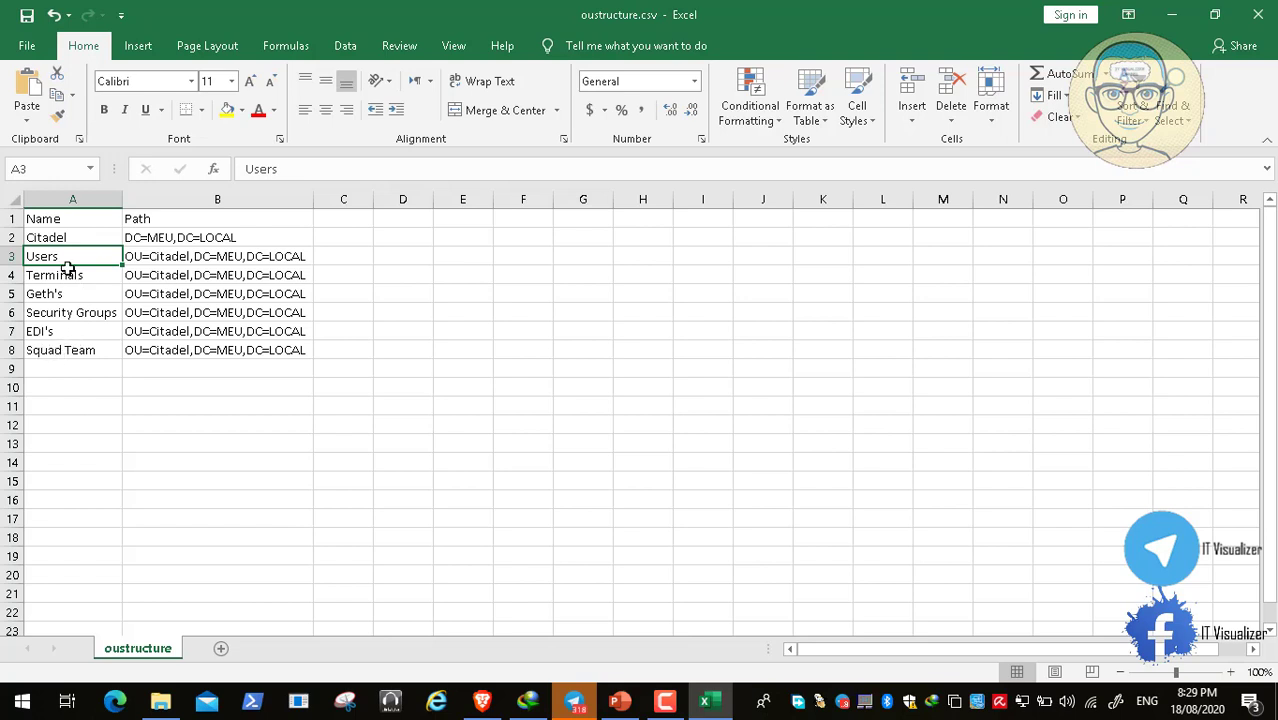
{"action": "left_click", "coordinate": [79, 351]}
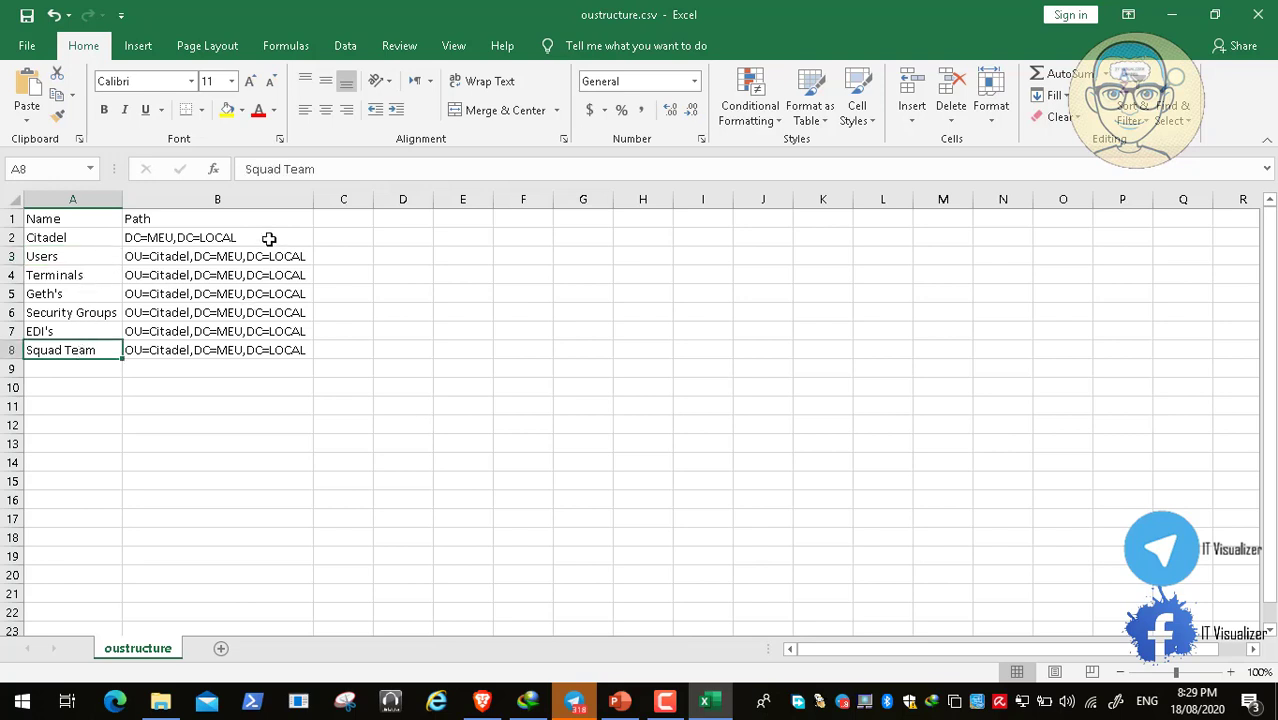
{"action": "left_click", "coordinate": [1258, 14]}
{"action": "left_click", "coordinate": [651, 372]}
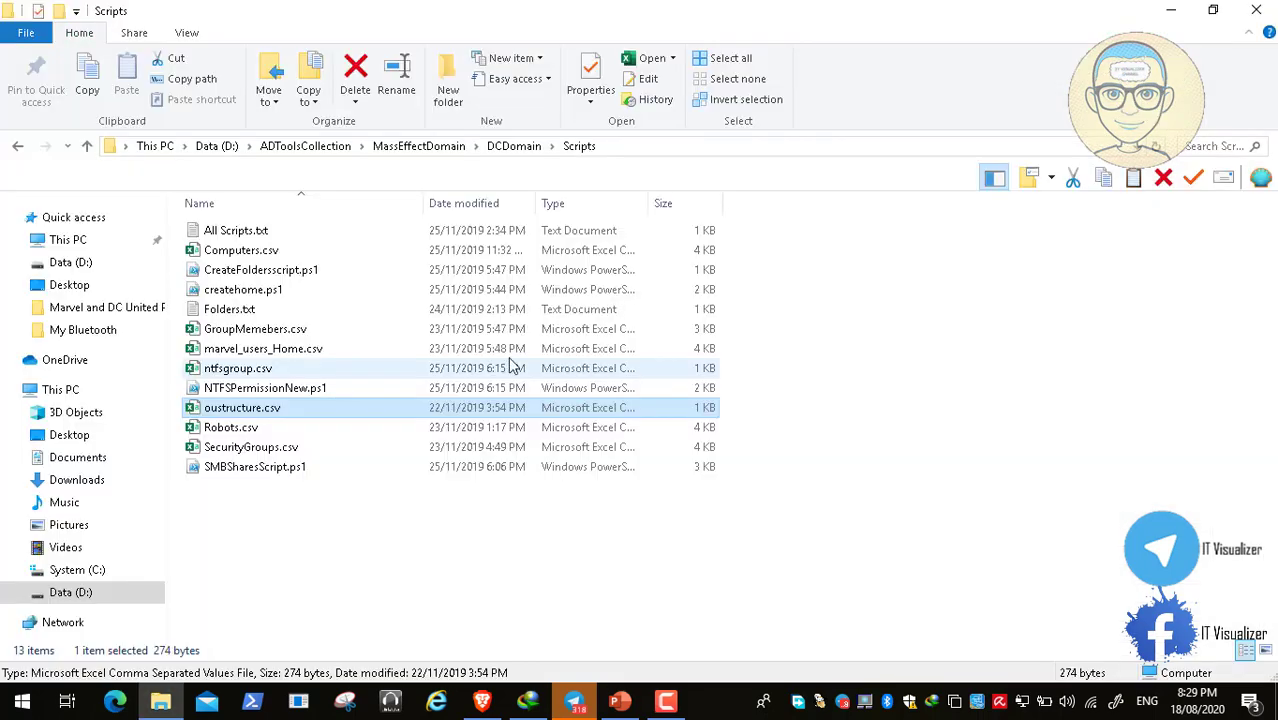
Open SecurityGroups.csv from the Scripts folder and fit the name and parent columns to their contents.
{"action": "left_click", "coordinate": [278, 330]}
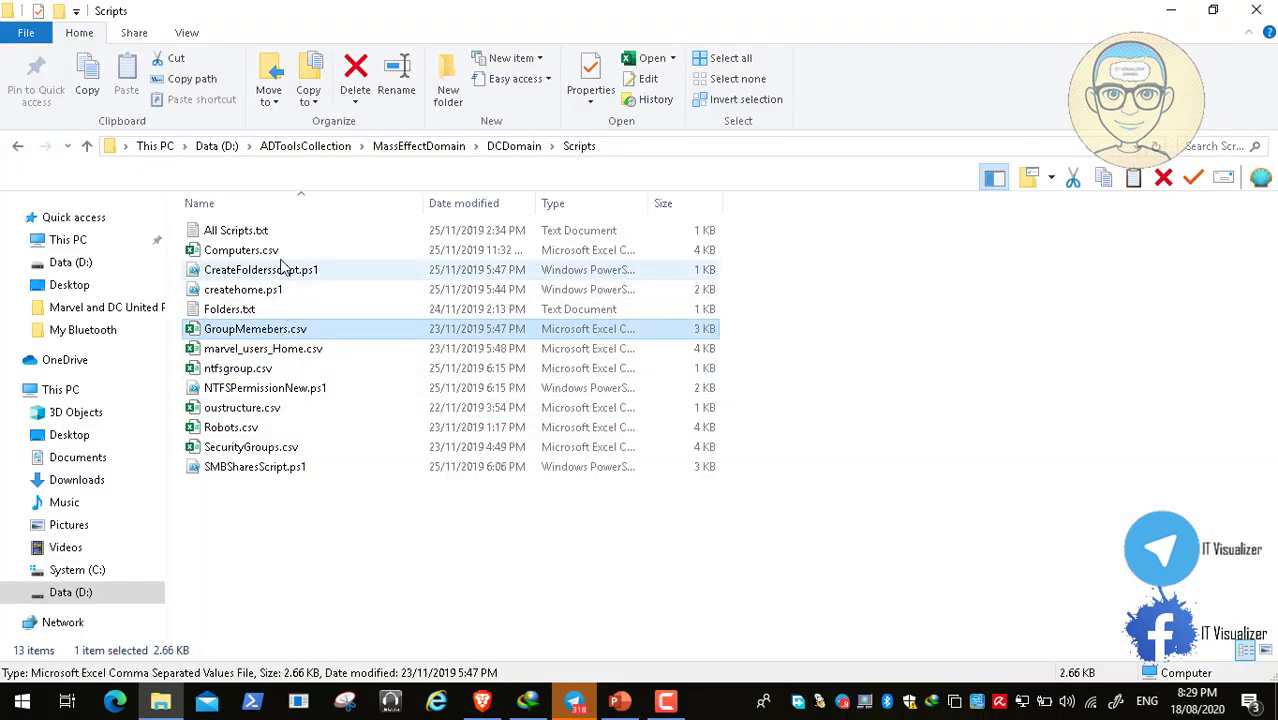
{"action": "left_click", "coordinate": [237, 449]}
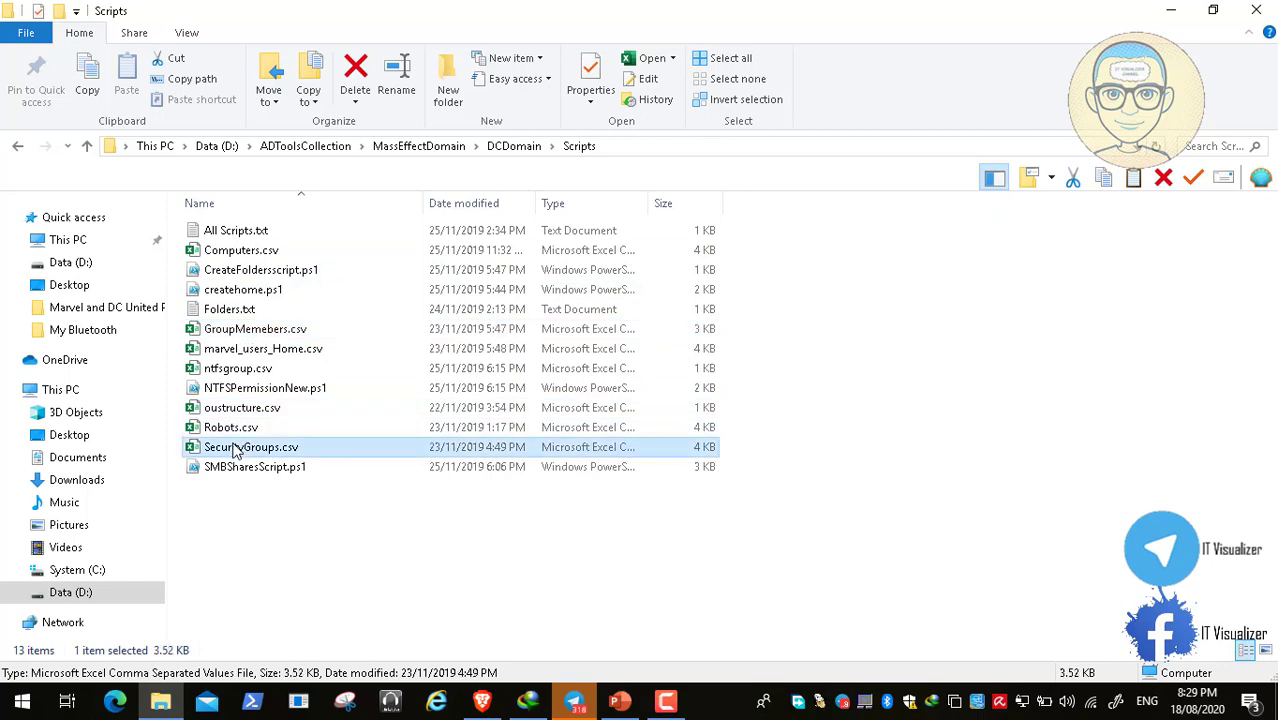
{"action": "double_click", "coordinate": [237, 449]}
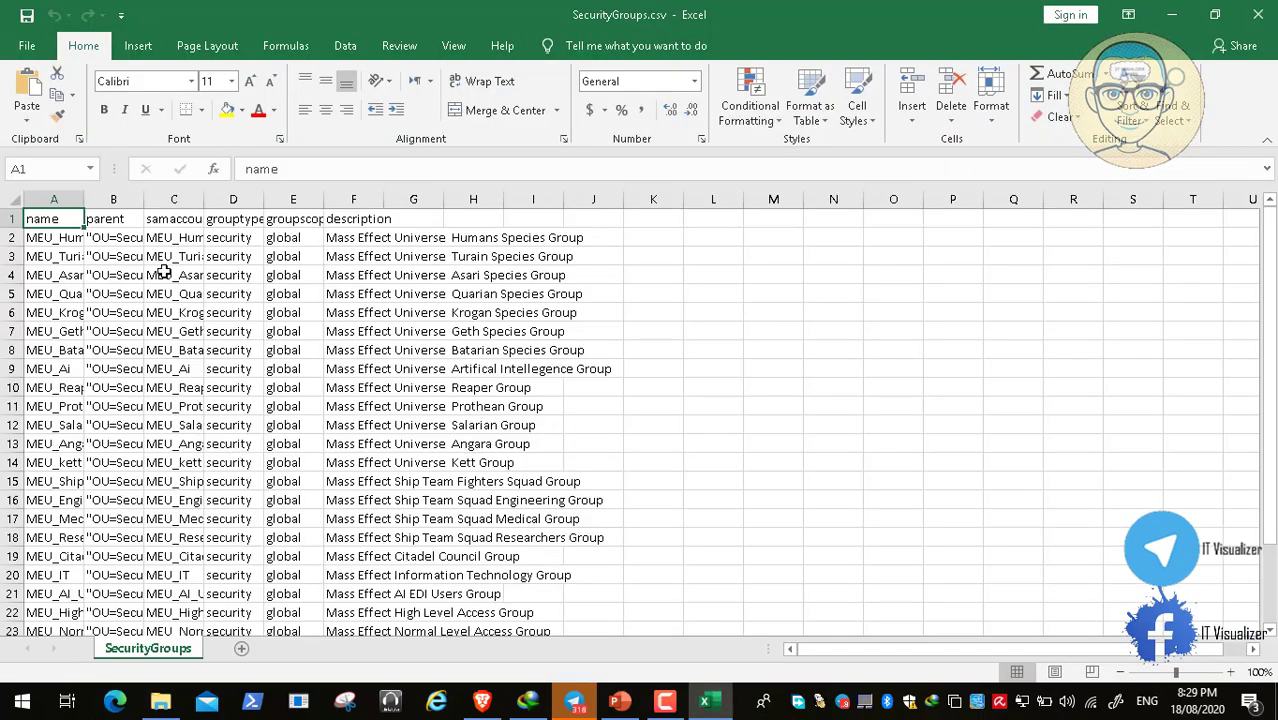
{"action": "double_click", "coordinate": [84, 199]}
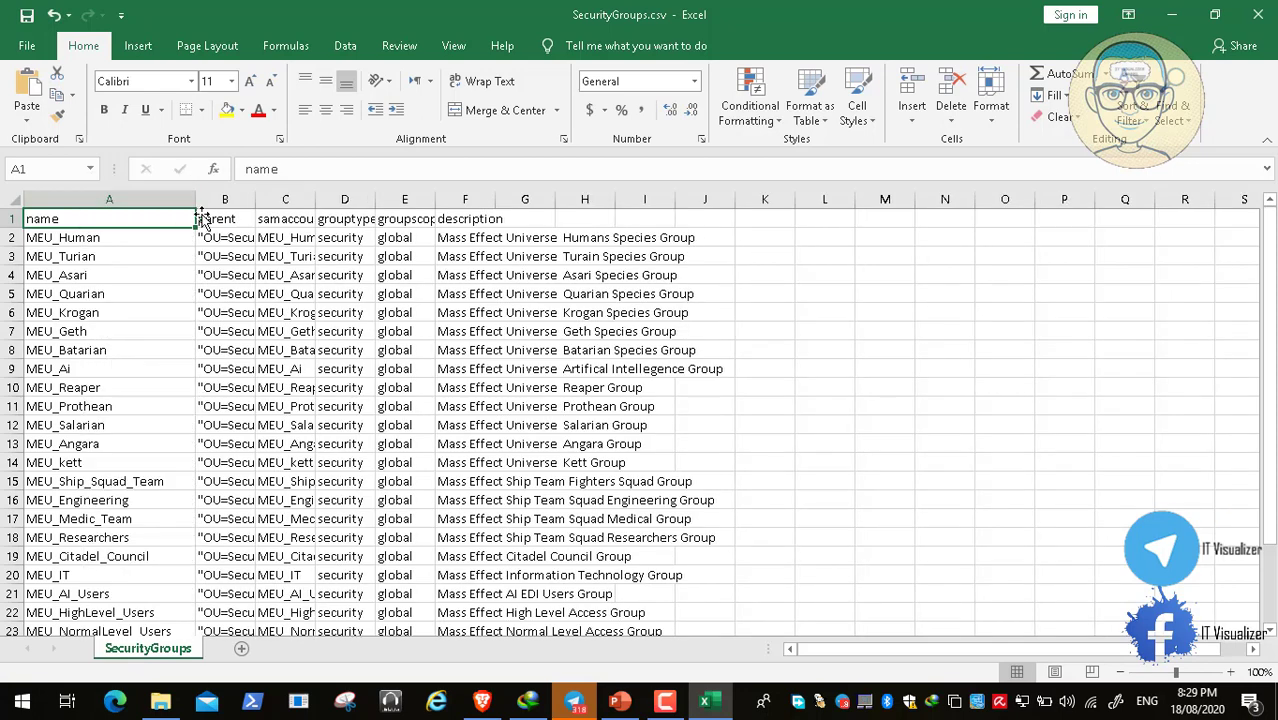
{"action": "double_click", "coordinate": [258, 199]}
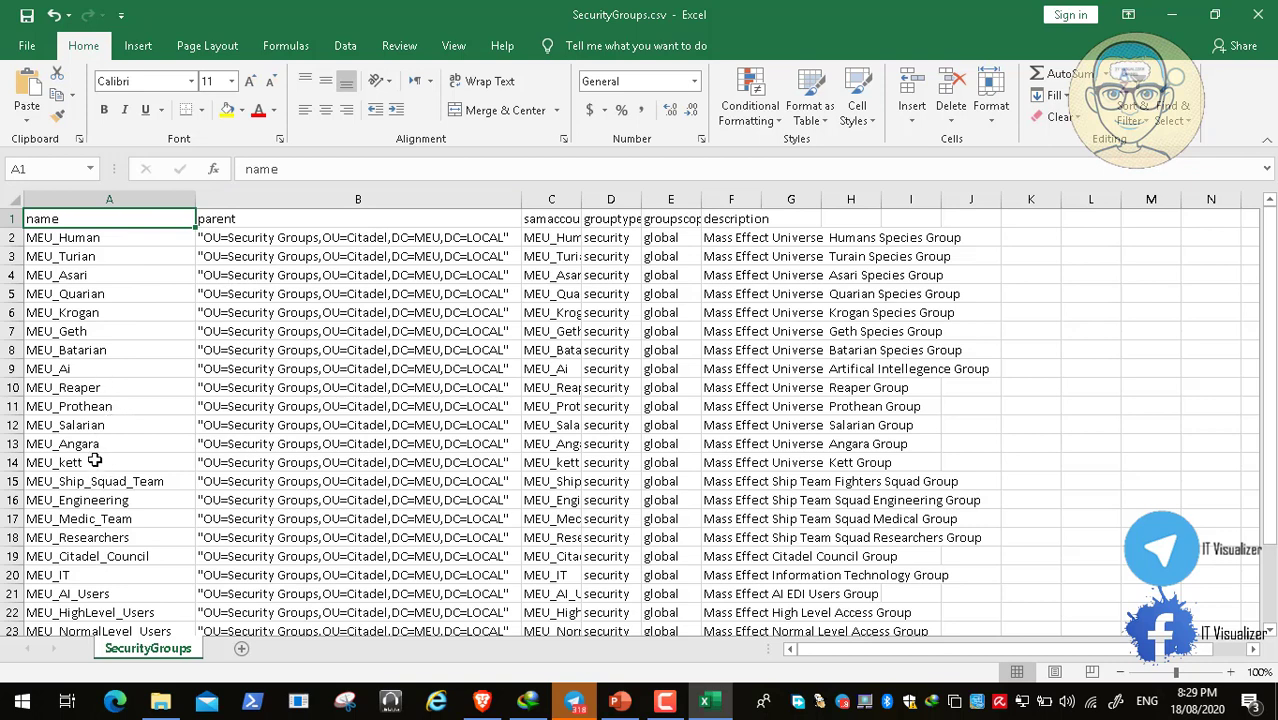
Review the species security groups in the name column, including MEU_Geth, MEU_Krogan, MEU_Asari and MEU_Human, alongside MEU_Ship_Squad_Team.
{"action": "left_click", "coordinate": [104, 337]}
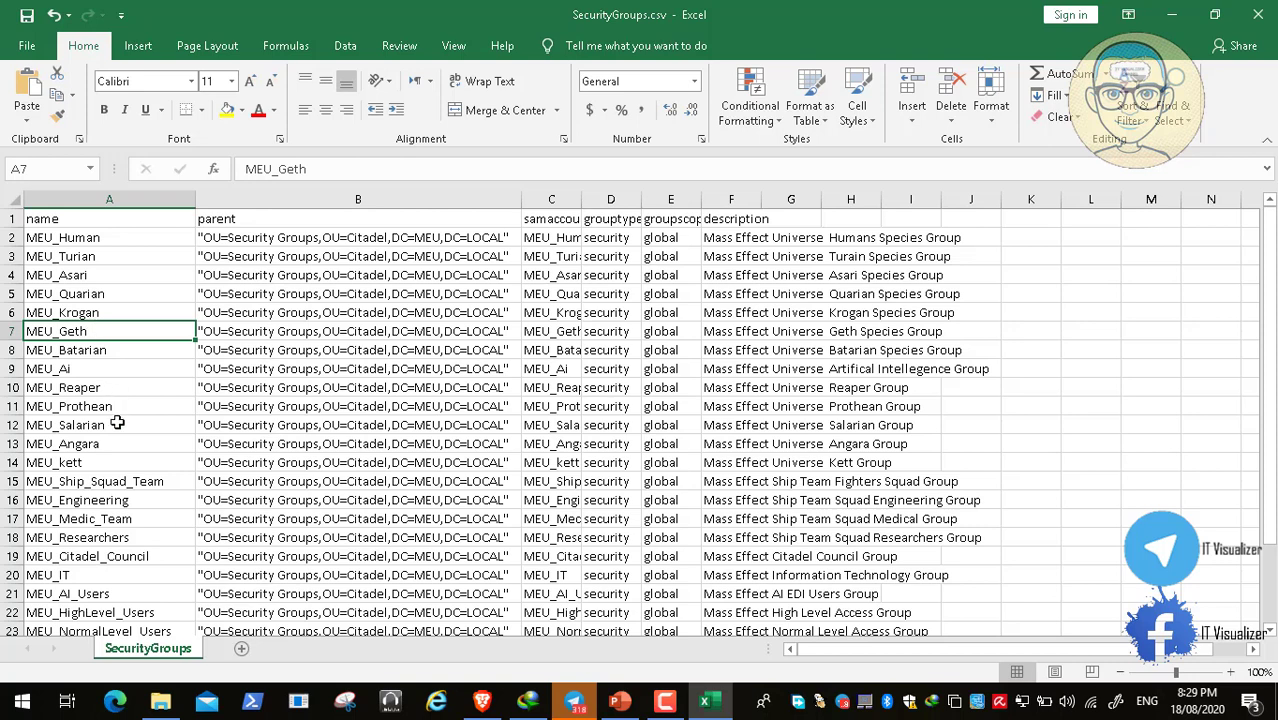
{"action": "left_click", "coordinate": [76, 479]}
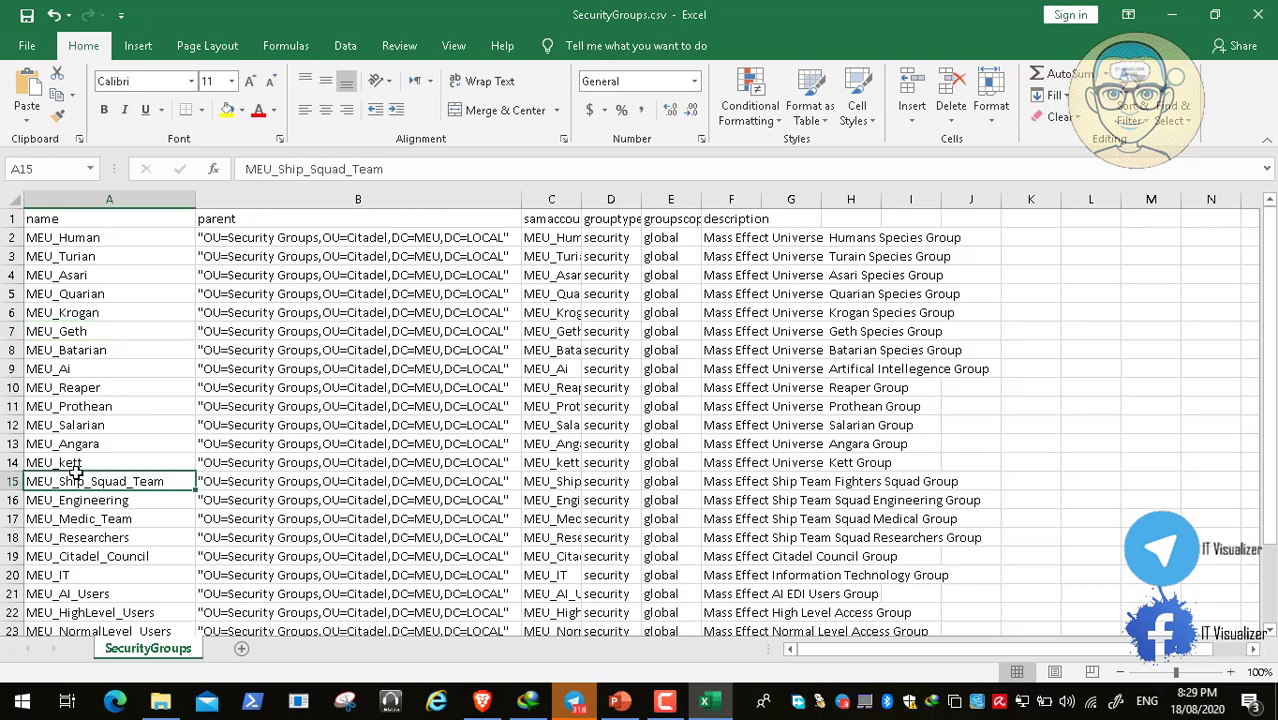
{"action": "left_click", "coordinate": [106, 311]}
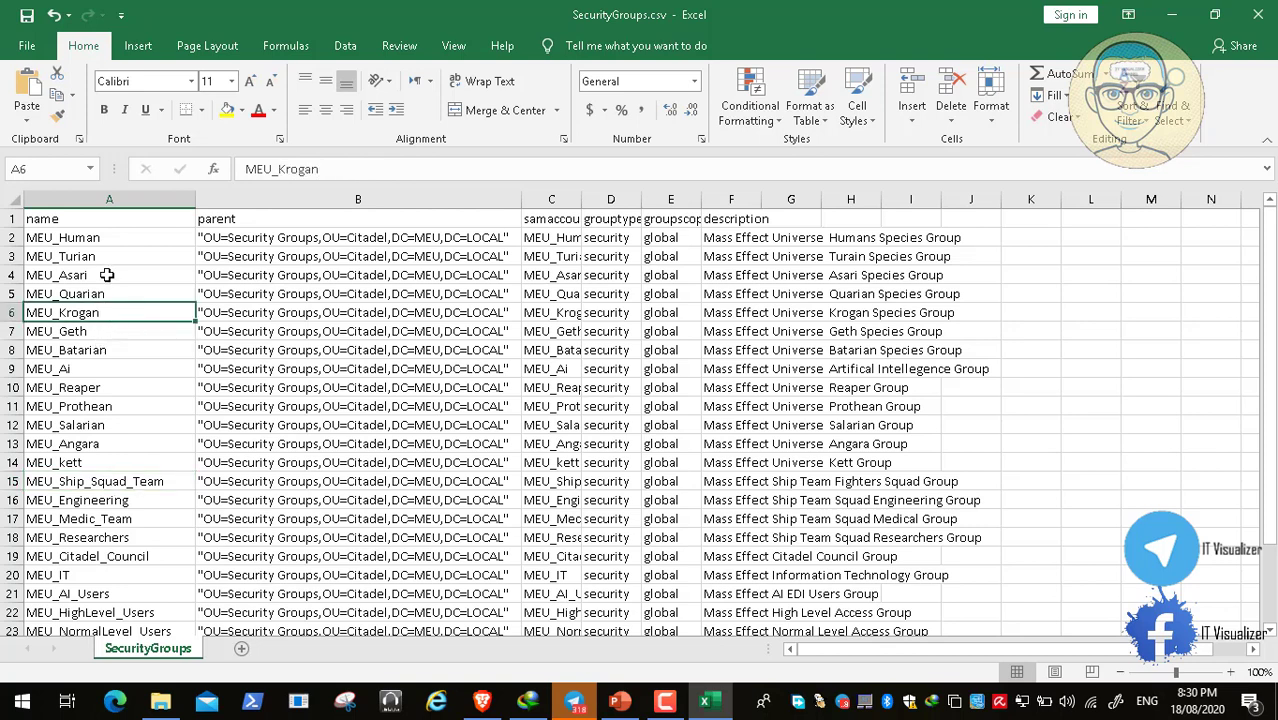
{"action": "left_click", "coordinate": [107, 275]}
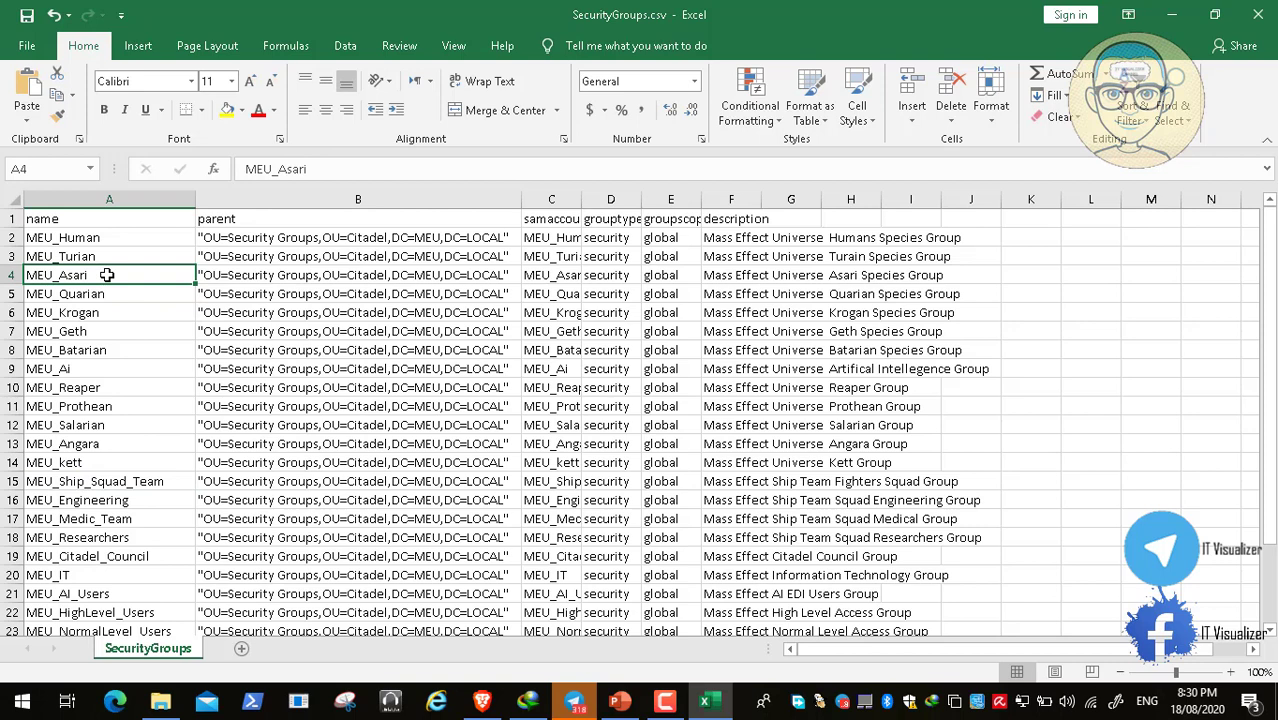
{"action": "left_click", "coordinate": [111, 238]}
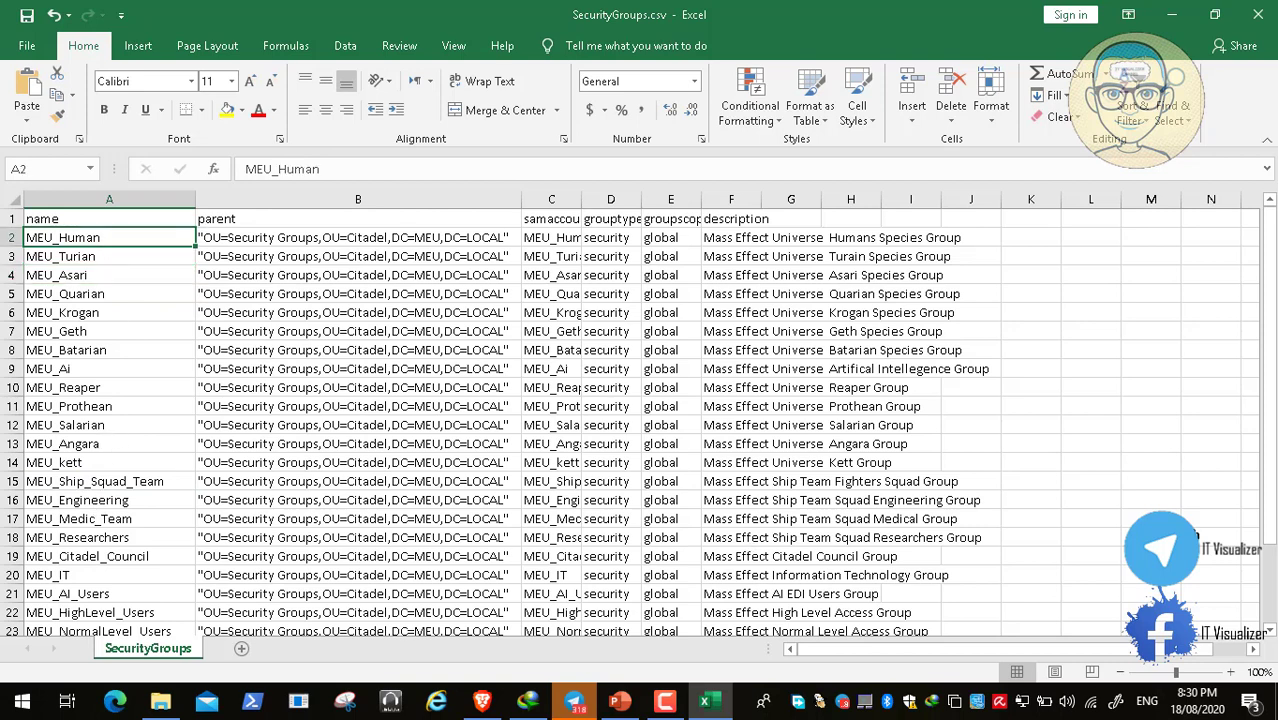
Examine the role and team security groups, including MEU_AI_Users, MEU_IT, MEU_Citadel_Council, MEU_Medic_Team and MEU_Ship_Squad_Team.
{"action": "scroll", "coordinate": [1238, 598], "scroll_direction": "down", "scroll_amount": 1}
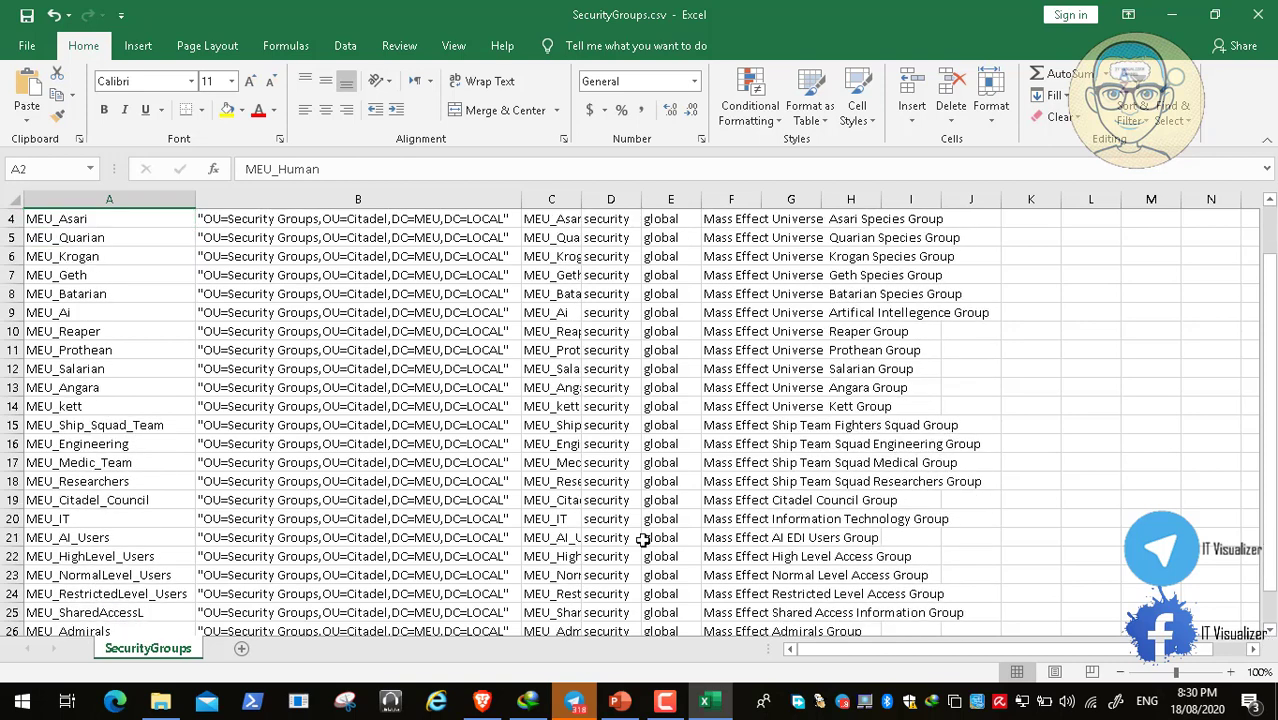
{"action": "left_click", "coordinate": [123, 537]}
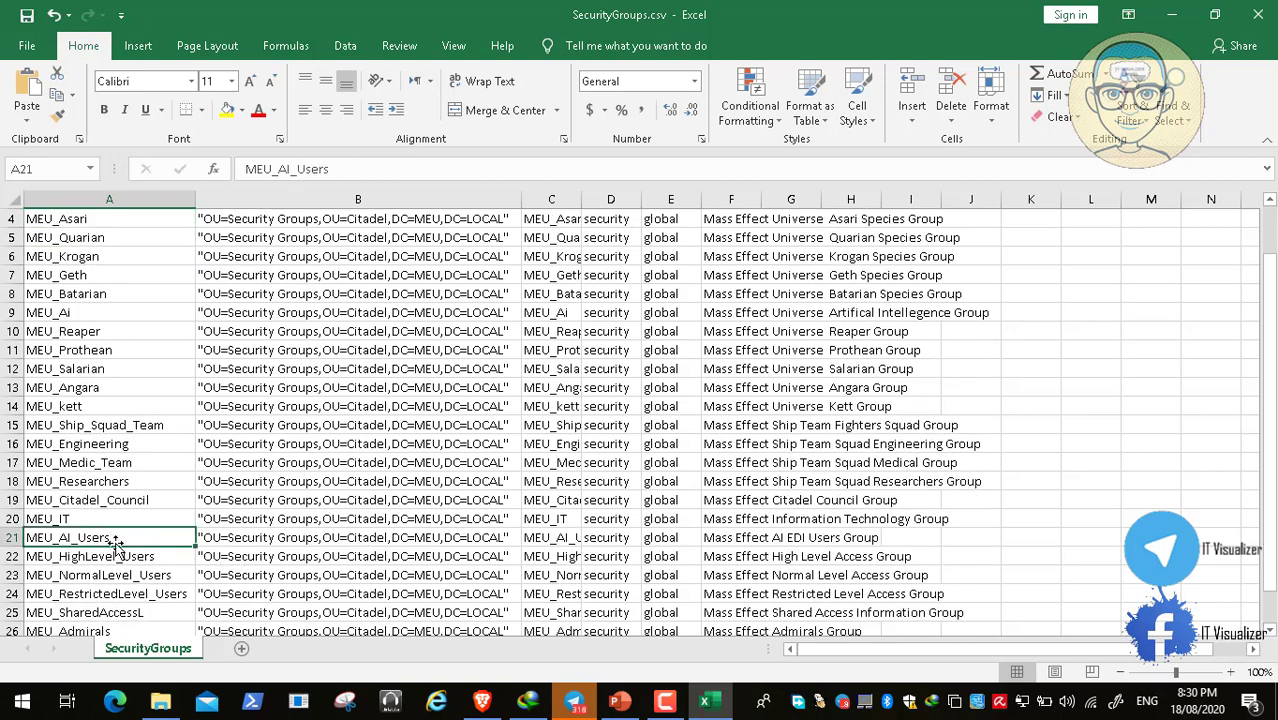
{"action": "left_click", "coordinate": [1271, 631]}
{"action": "left_click", "coordinate": [1271, 631]}
{"action": "left_click", "coordinate": [1271, 631]}
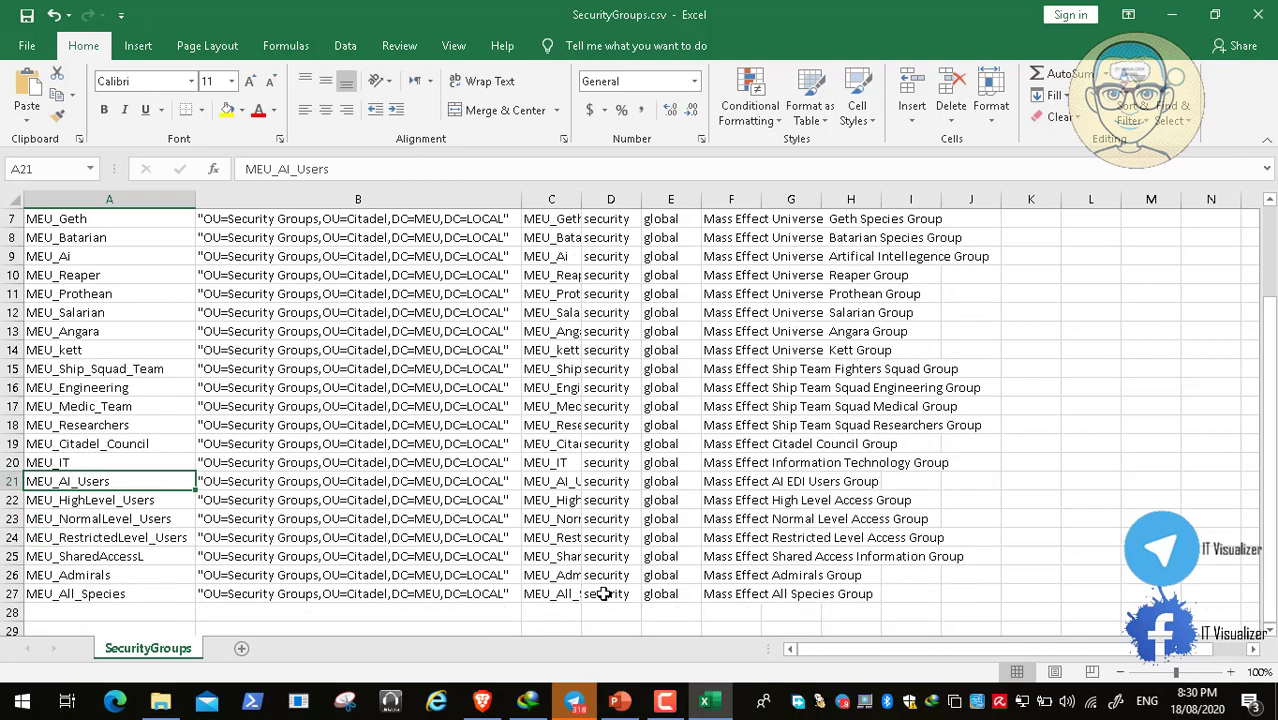
{"action": "left_click", "coordinate": [72, 462]}
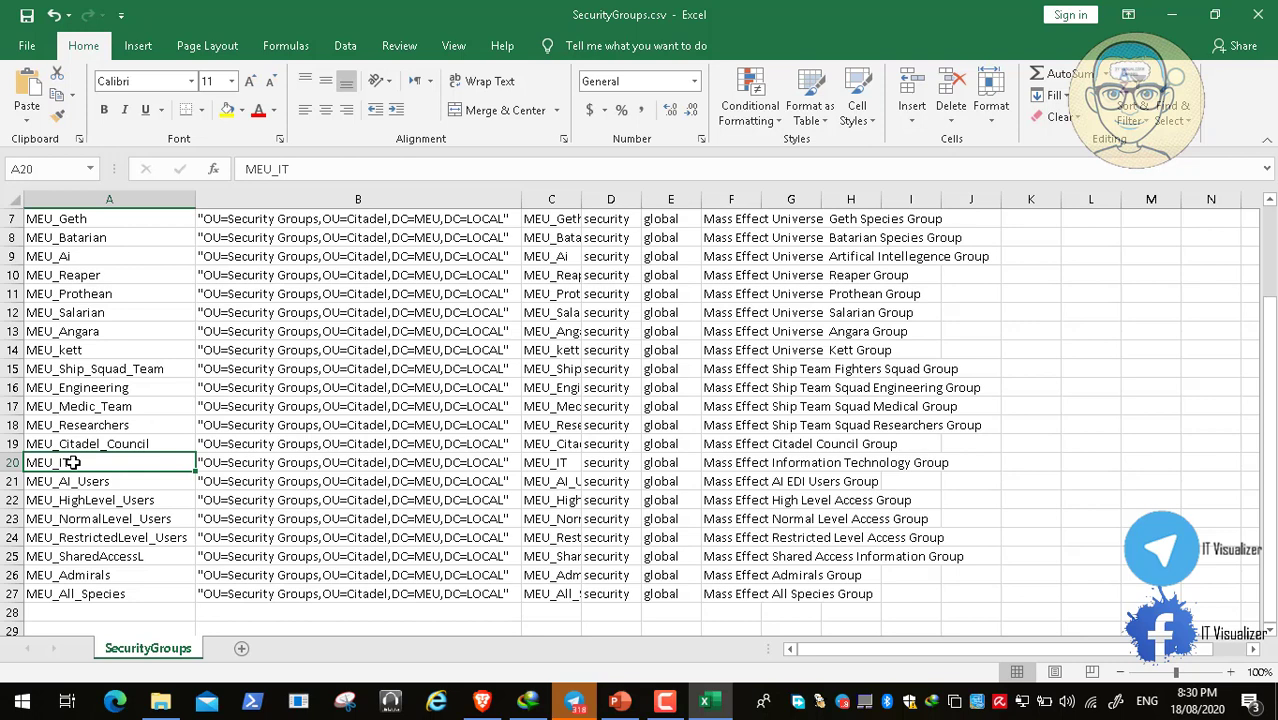
{"action": "left_click", "coordinate": [120, 444]}
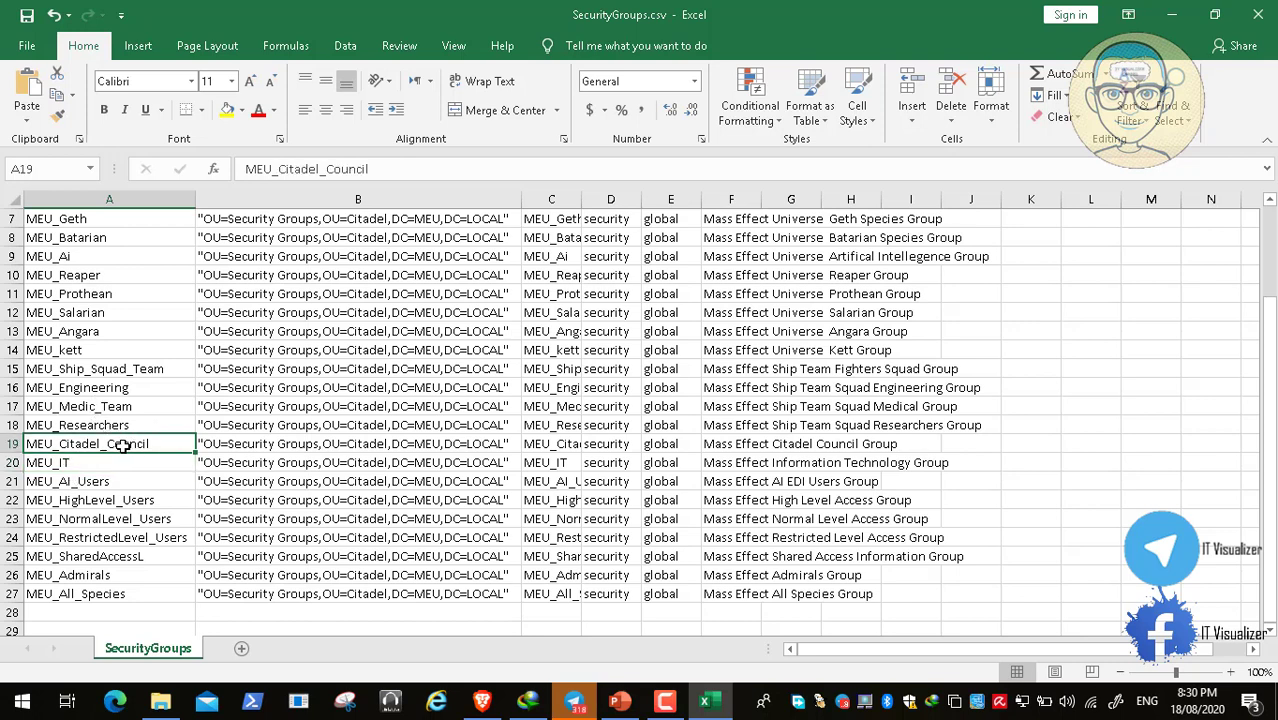
{"action": "left_click", "coordinate": [115, 405]}
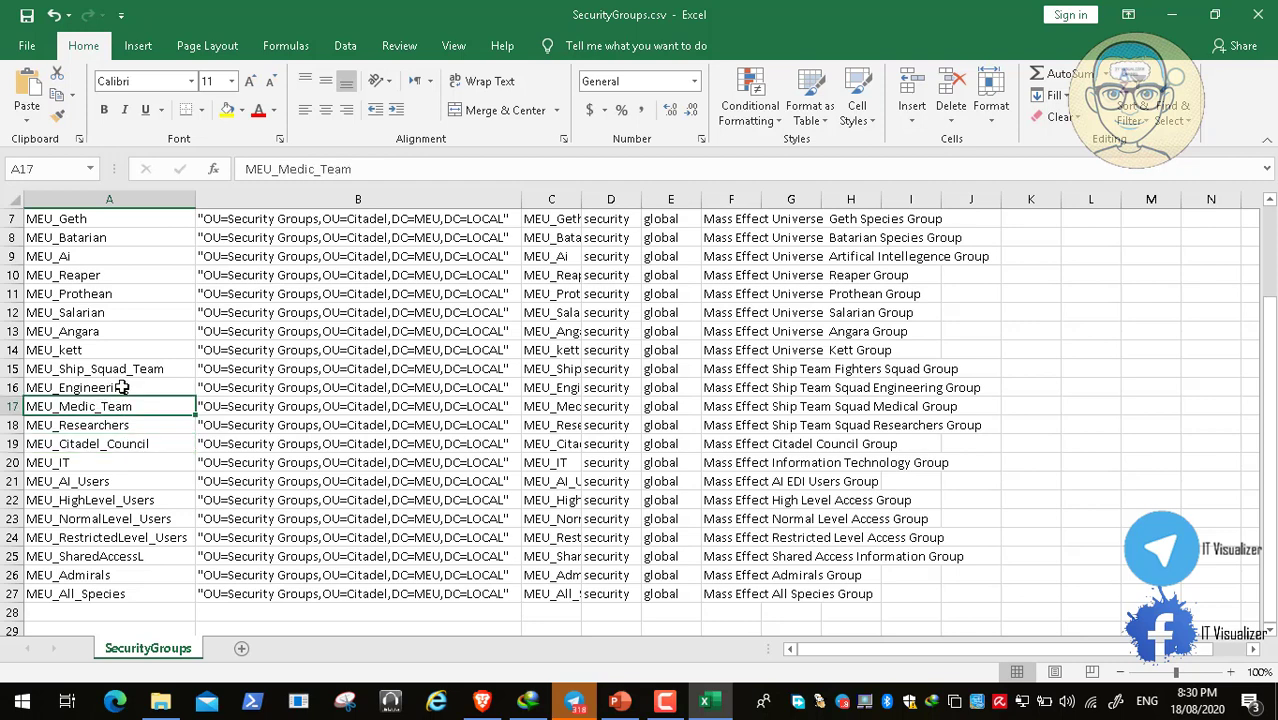
{"action": "left_click", "coordinate": [148, 371]}
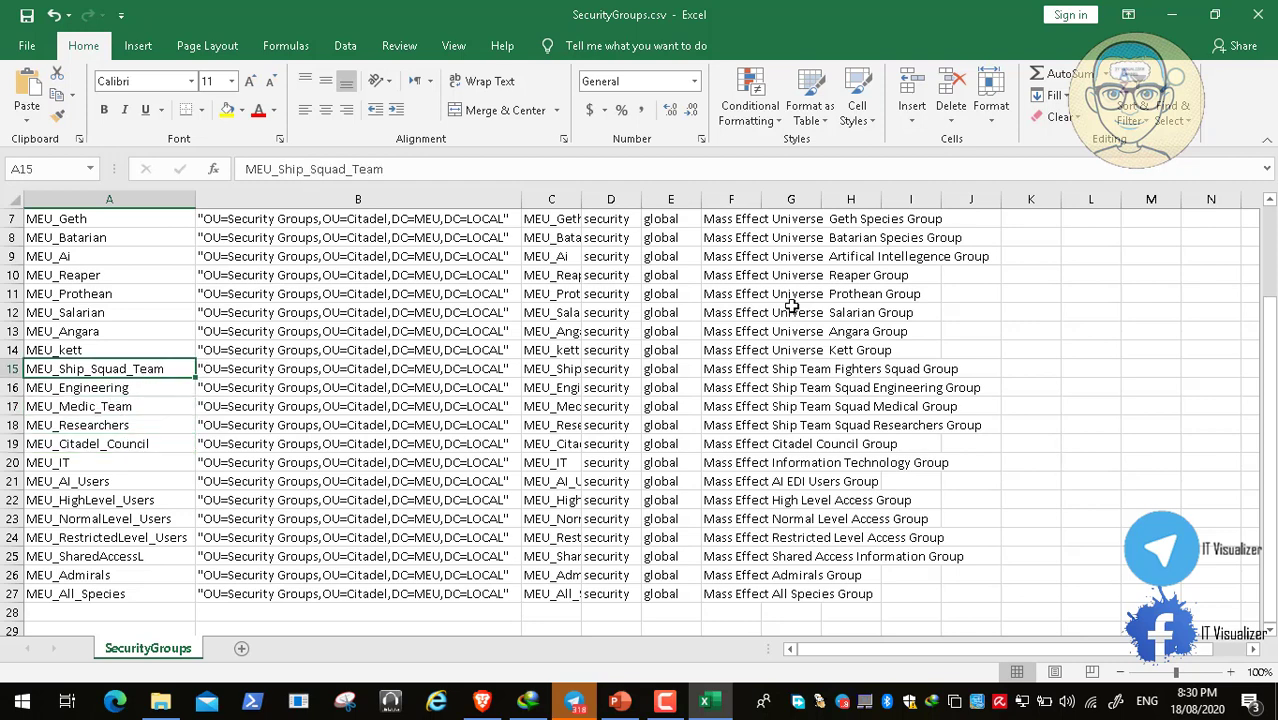
Look over the whole security group list, including the MEU_All_Species row, and close SecurityGroups.csv without saving its changes.
{"action": "left_click_drag", "start_coordinate": [1271, 255], "coordinate": [1271, 228]}
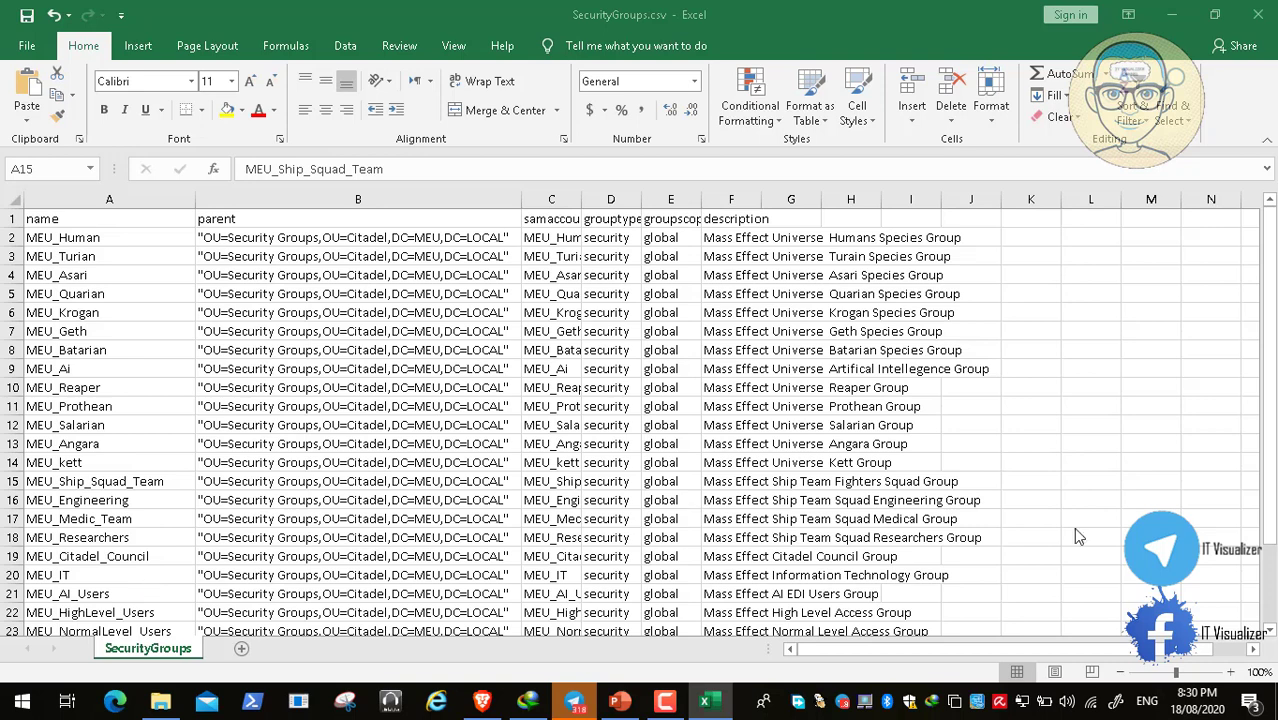
{"action": "left_click", "coordinate": [1268, 610]}
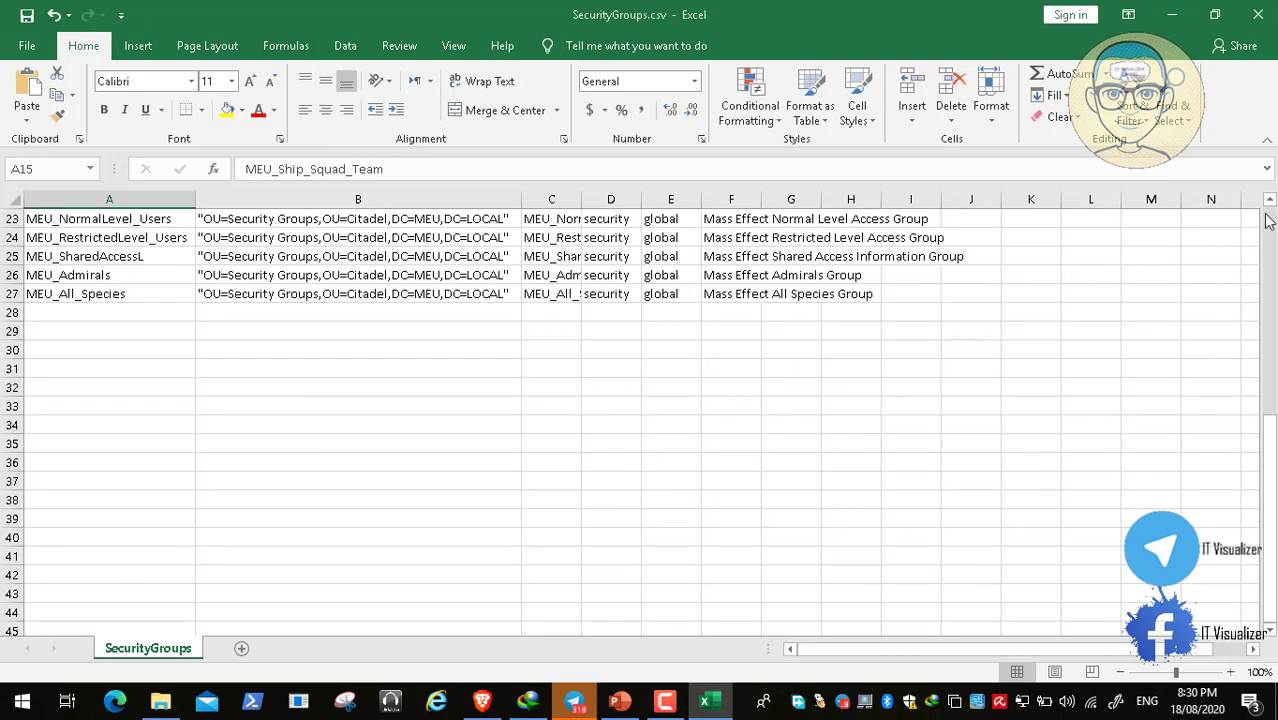
{"action": "left_click_drag", "start_coordinate": [1270, 203], "coordinate": [1270, 203]}
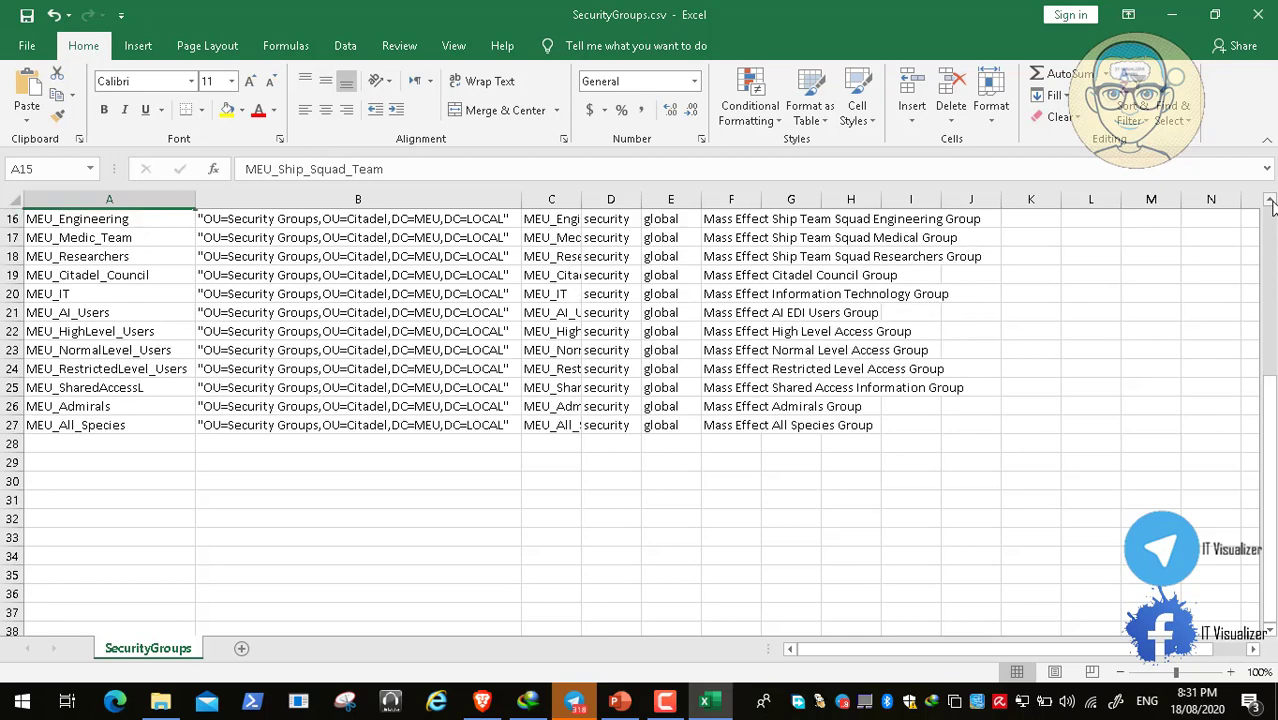
{"action": "left_click", "coordinate": [1273, 250]}
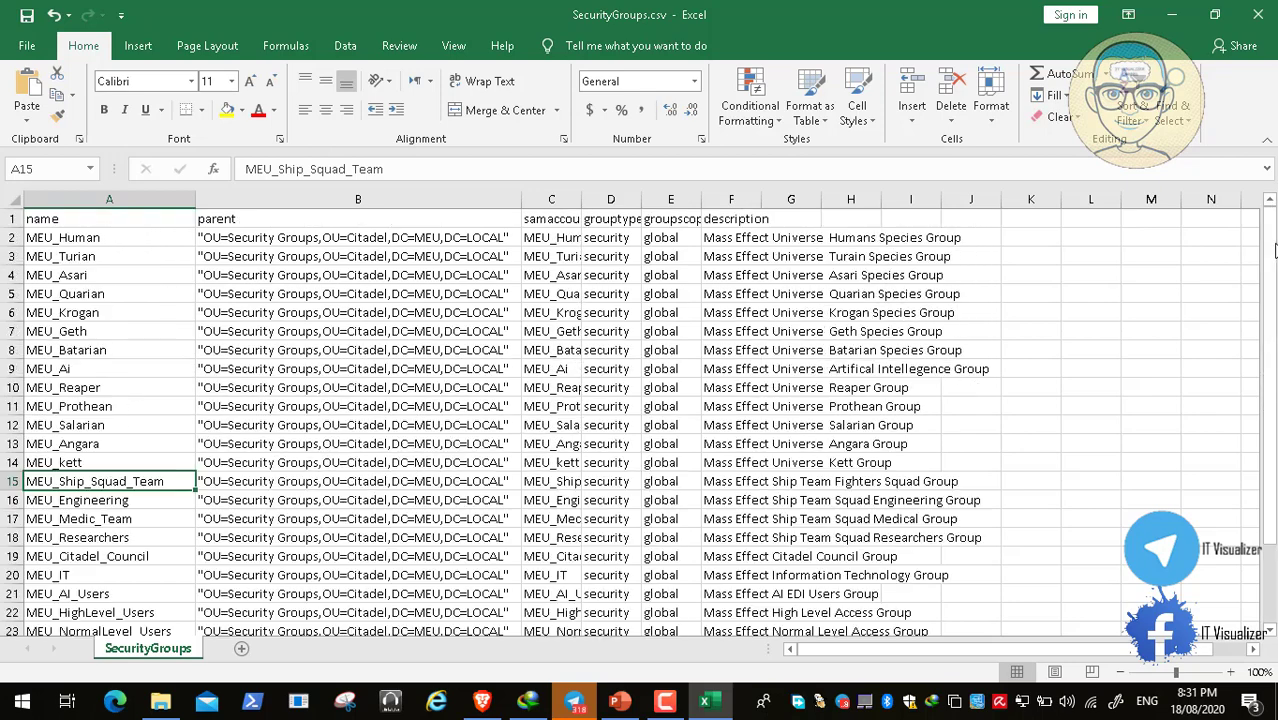
{"action": "left_click", "coordinate": [1272, 600]}
{"action": "left_click", "coordinate": [135, 294]}
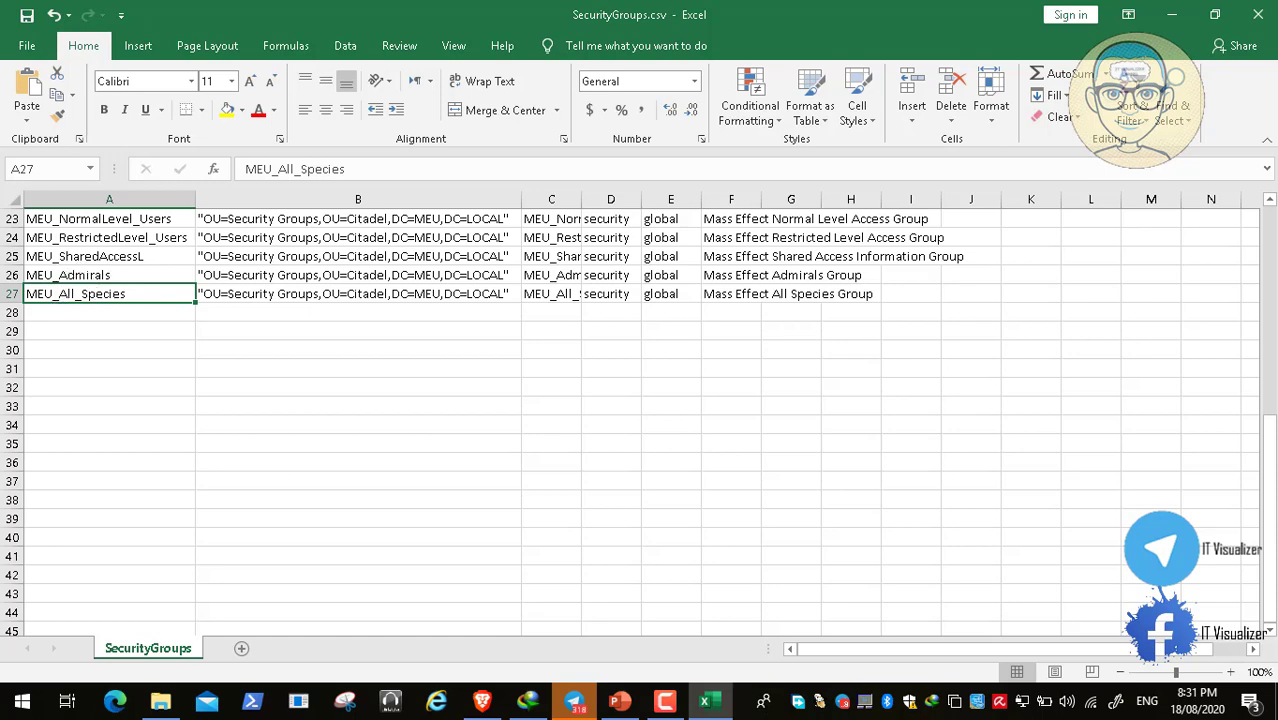
{"action": "left_click", "coordinate": [1272, 244]}
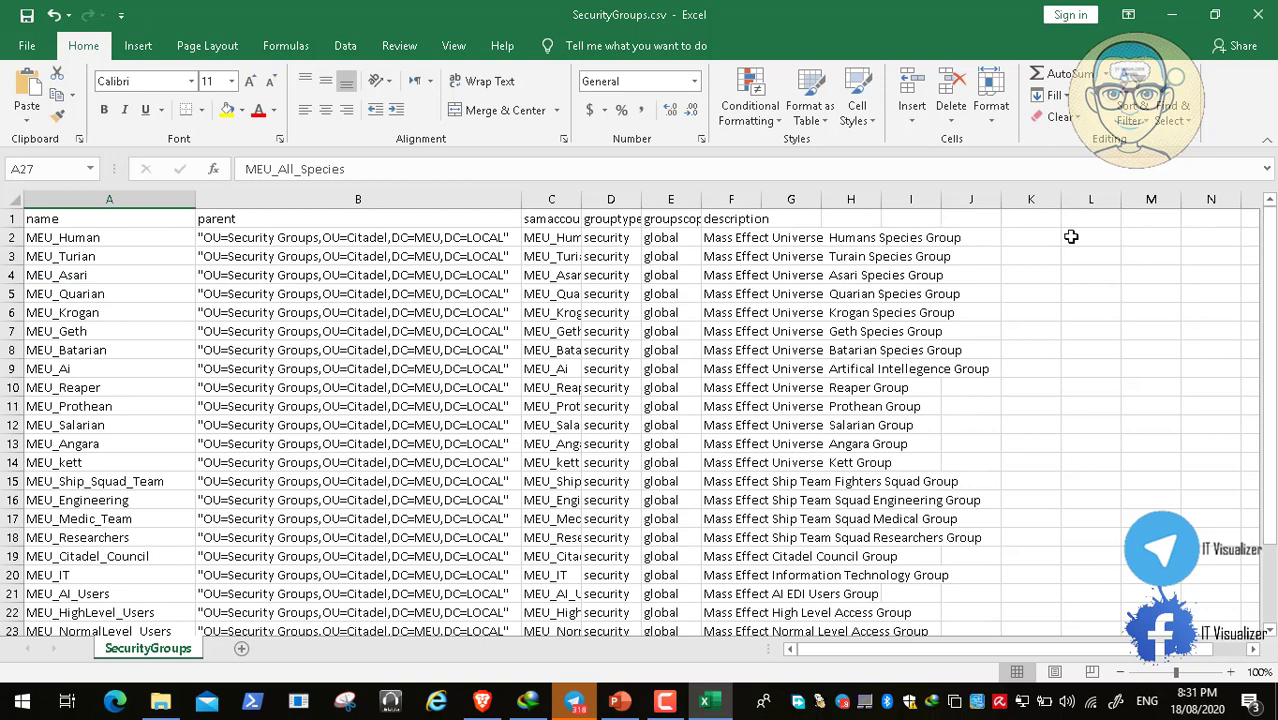
{"action": "left_click", "coordinate": [1258, 14]}
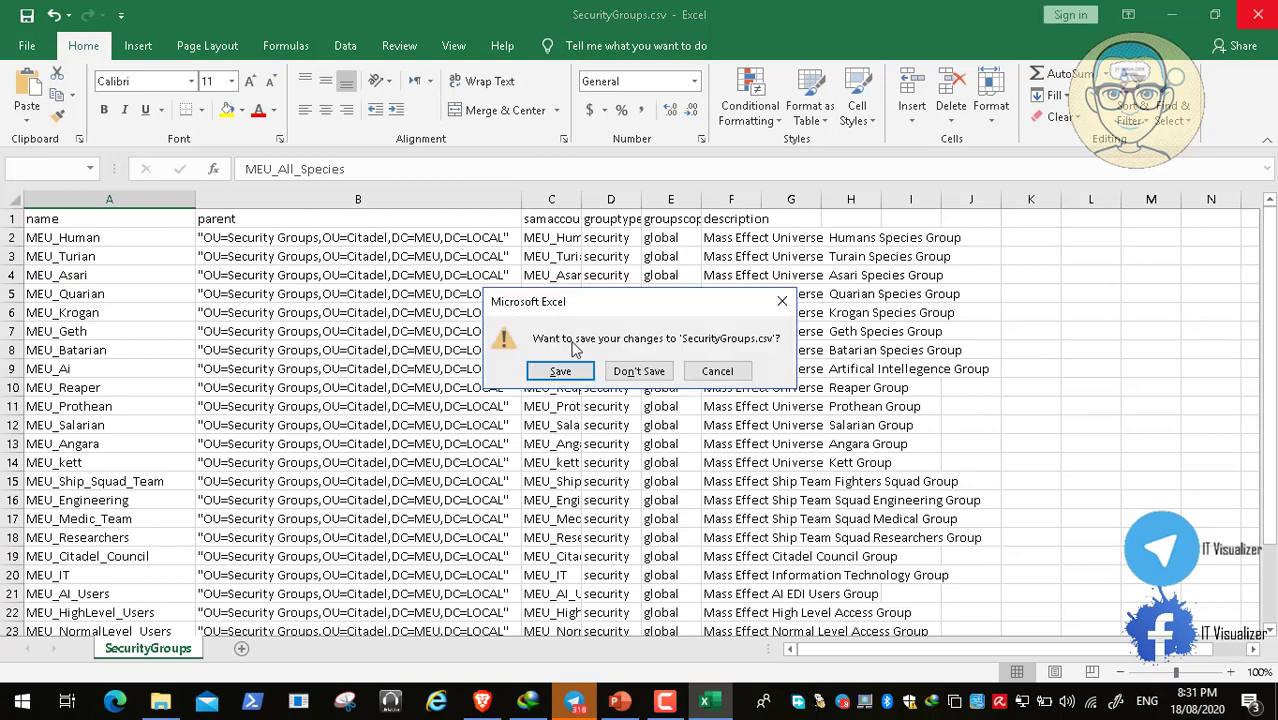
{"action": "left_click", "coordinate": [662, 370]}
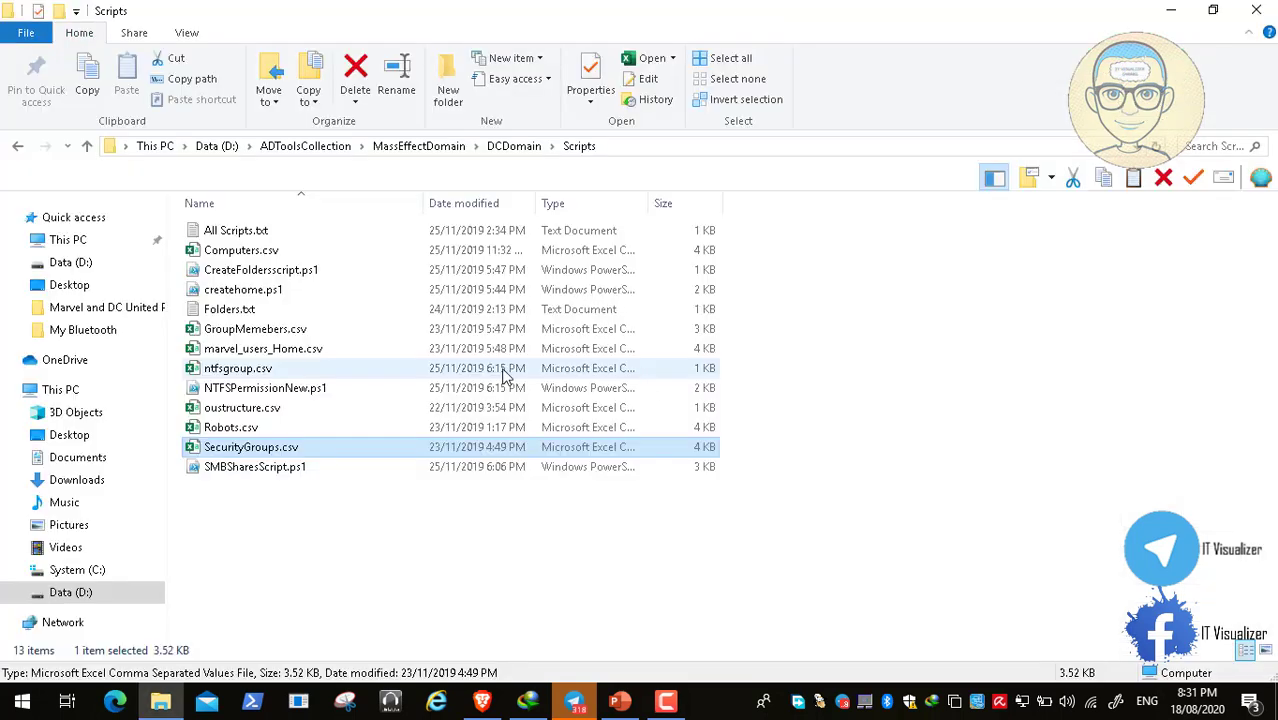
Open Computers.csv from the Scripts folder and fit the Name and SamAccountName columns to their contents.
{"action": "left_click", "coordinate": [252, 257]}
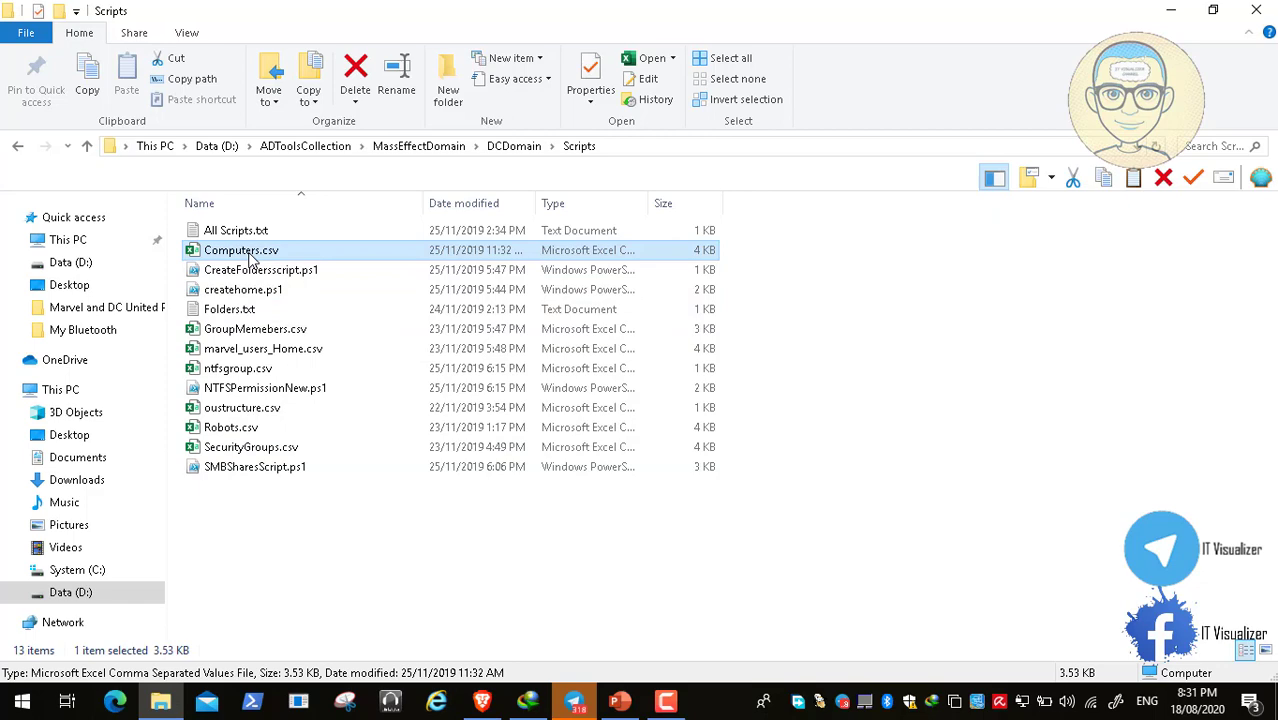
{"action": "double_click", "coordinate": [250, 252]}
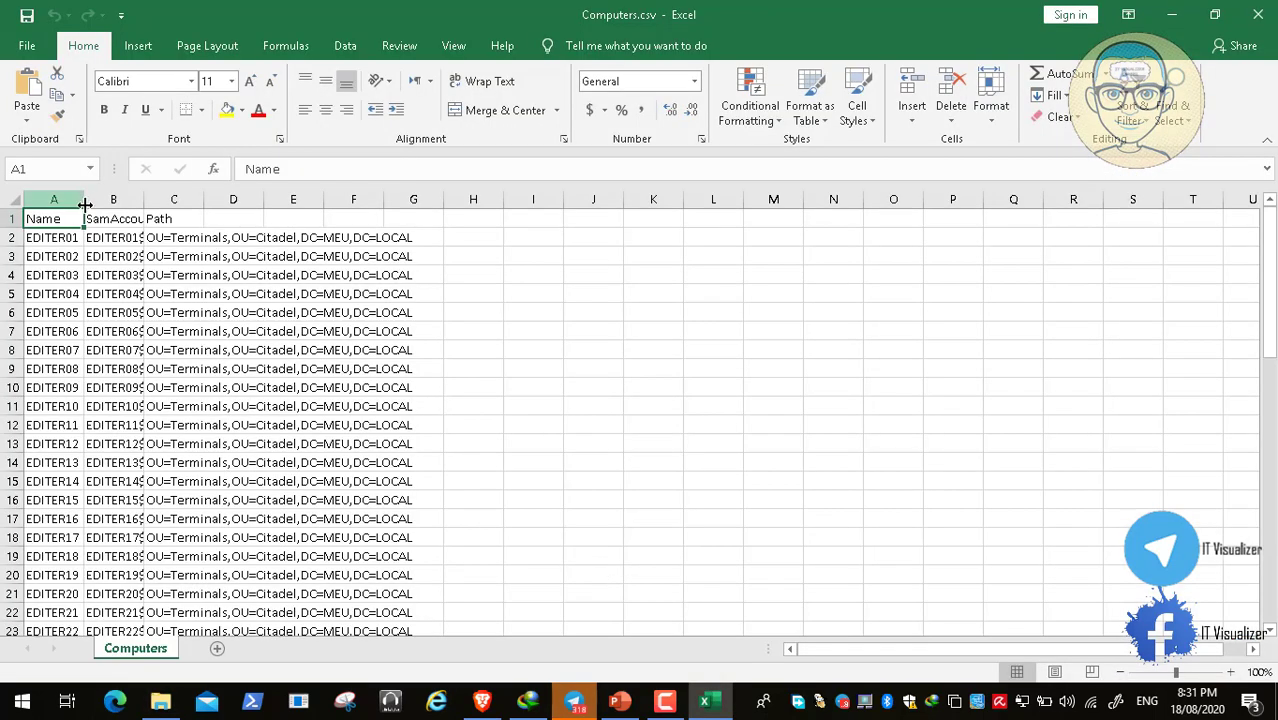
{"action": "double_click", "coordinate": [84, 199]}
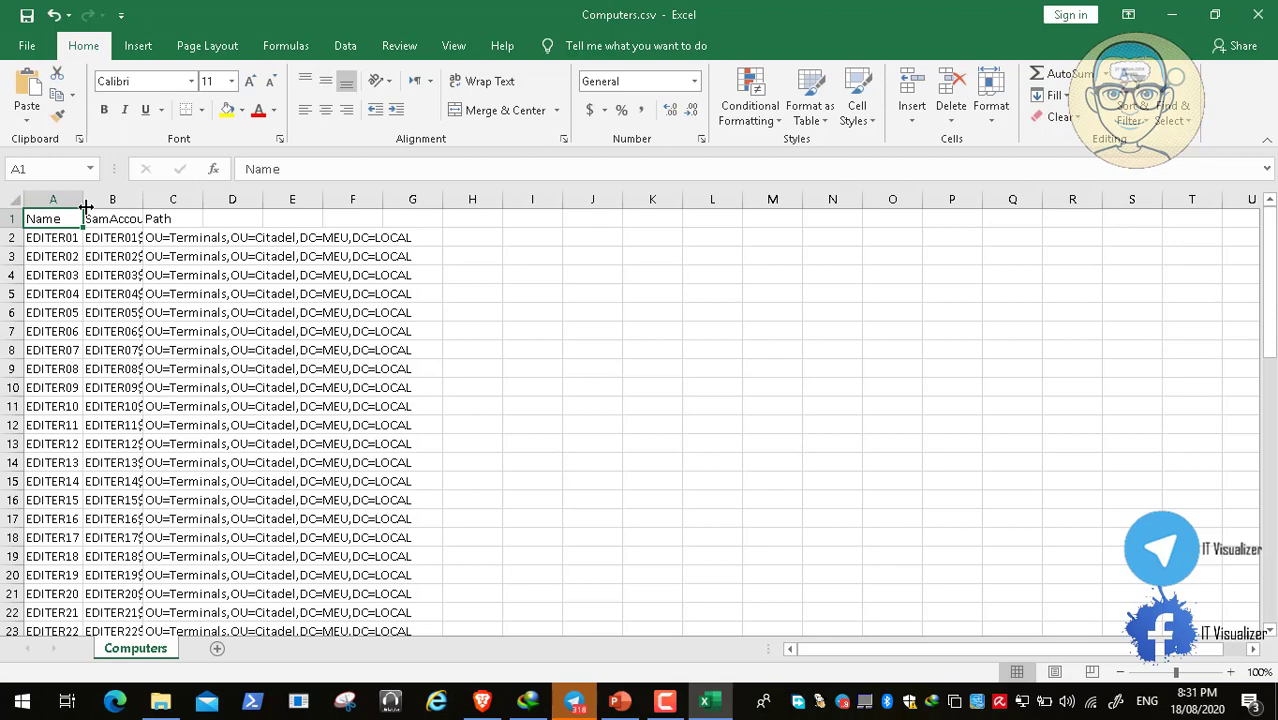
{"action": "double_click", "coordinate": [143, 199]}
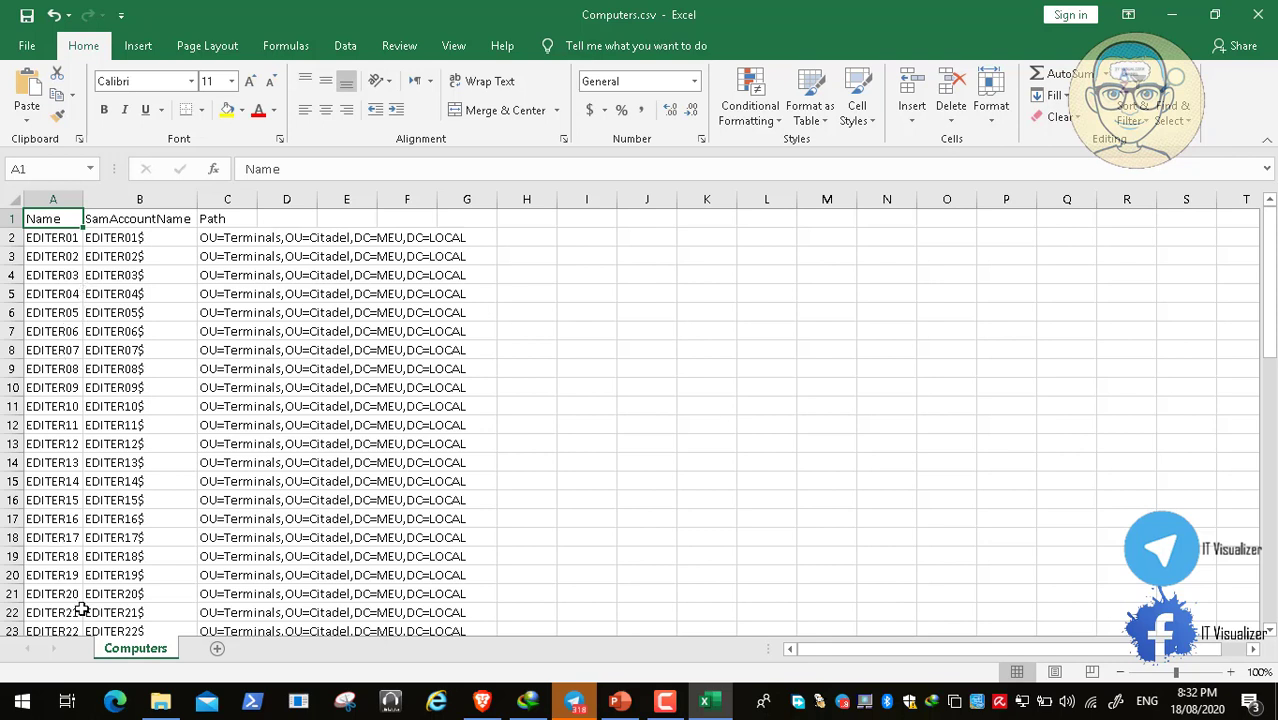
Close Computers.csv without saving its changes.
{"action": "left_click", "coordinate": [1256, 15]}
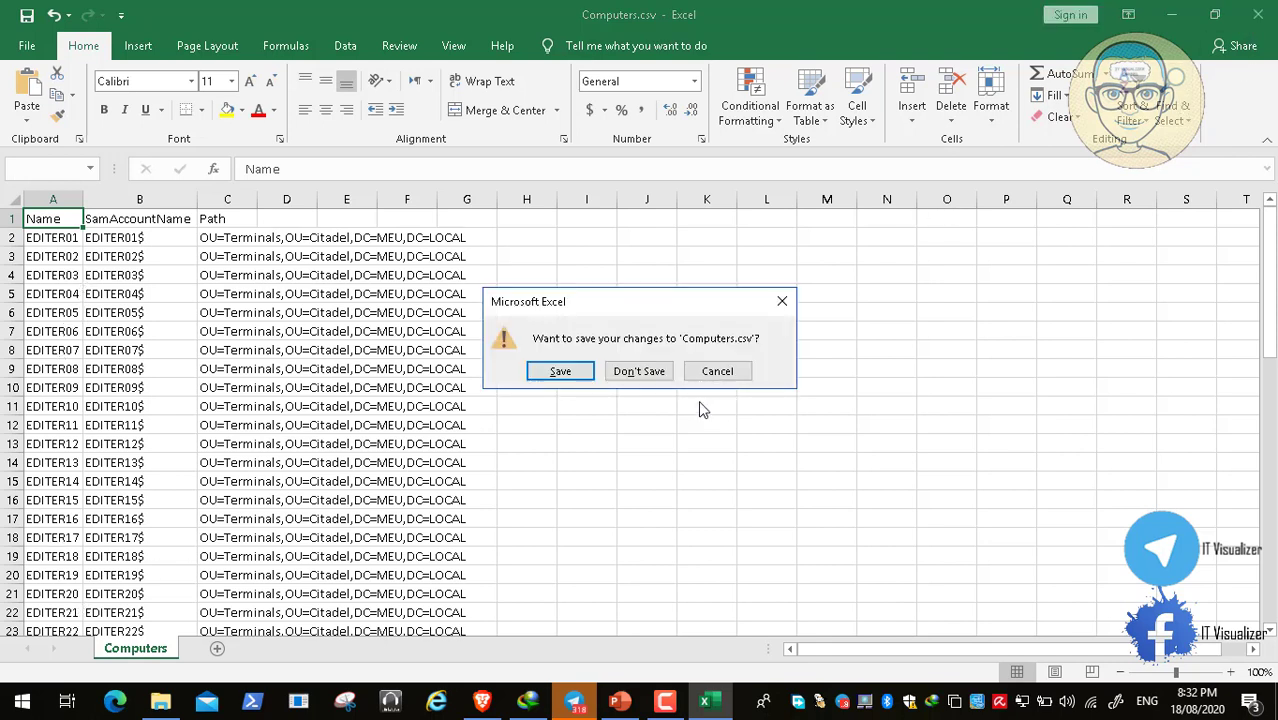
{"action": "left_click", "coordinate": [654, 378]}
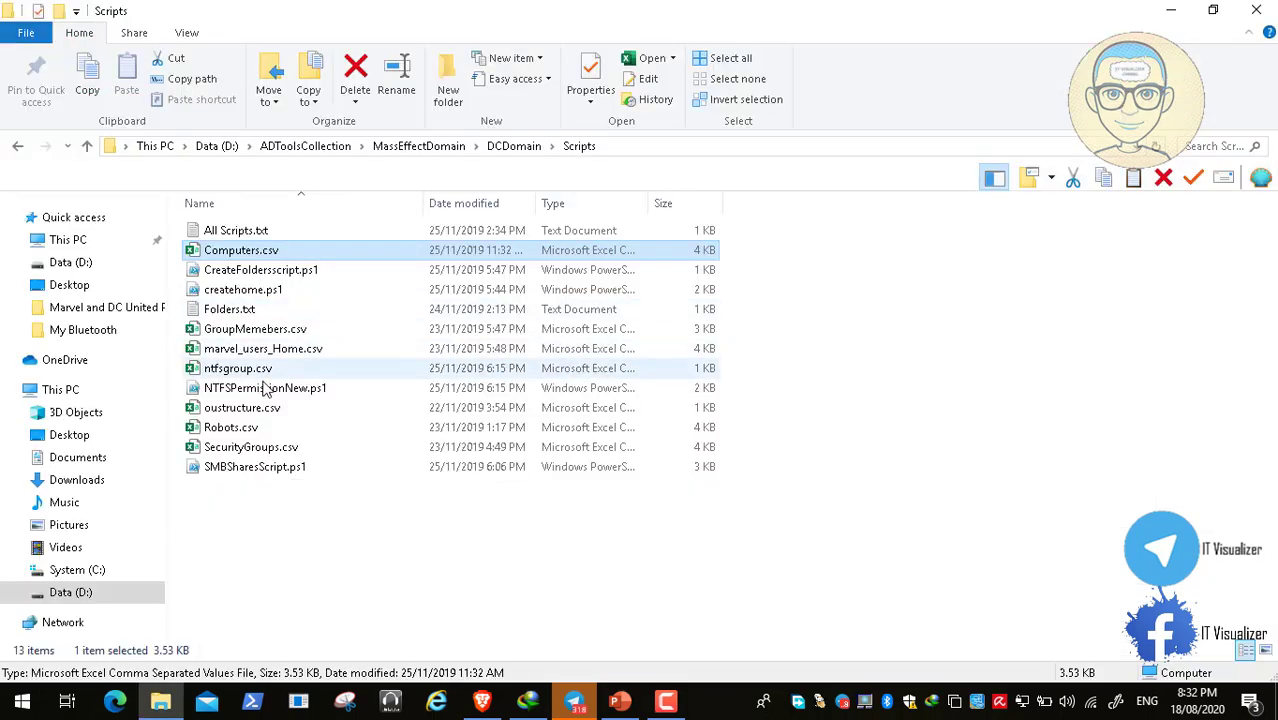
Review Robots.csv from the Scripts folder with the Name and SamAccountName columns fitted to their contents, and close it without saving.
{"action": "left_click", "coordinate": [250, 432]}
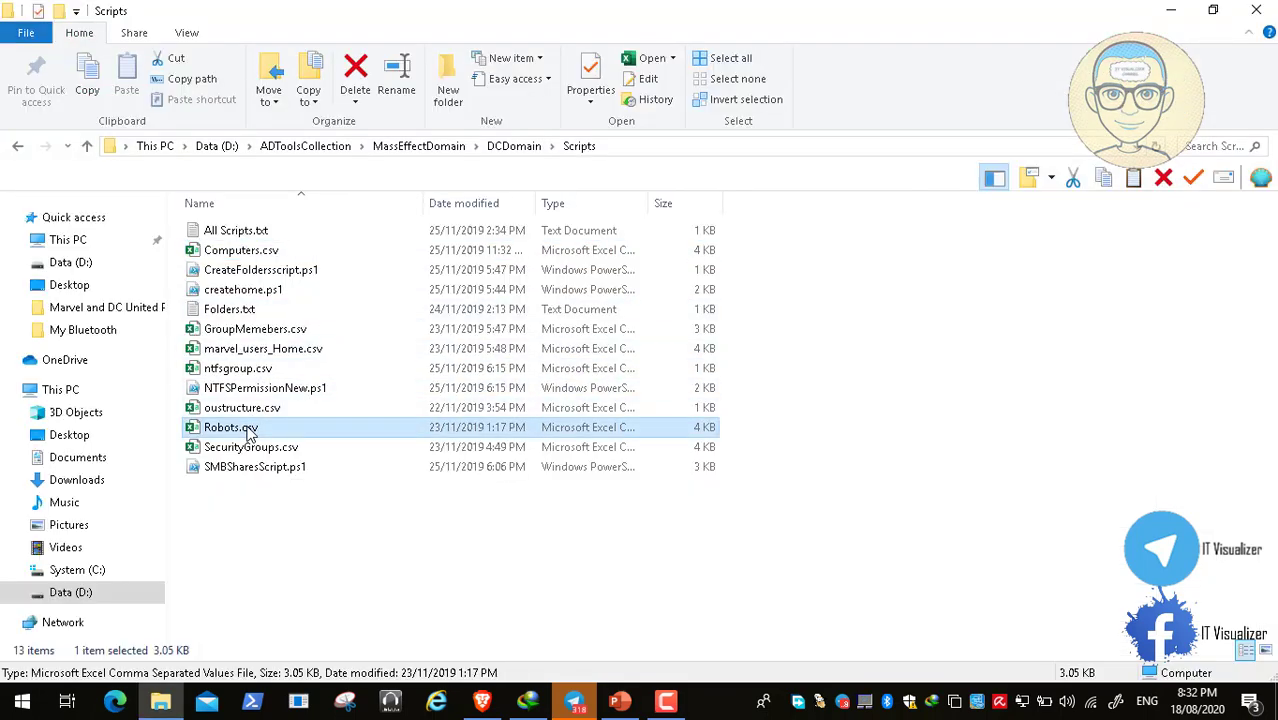
{"action": "double_click", "coordinate": [250, 432]}
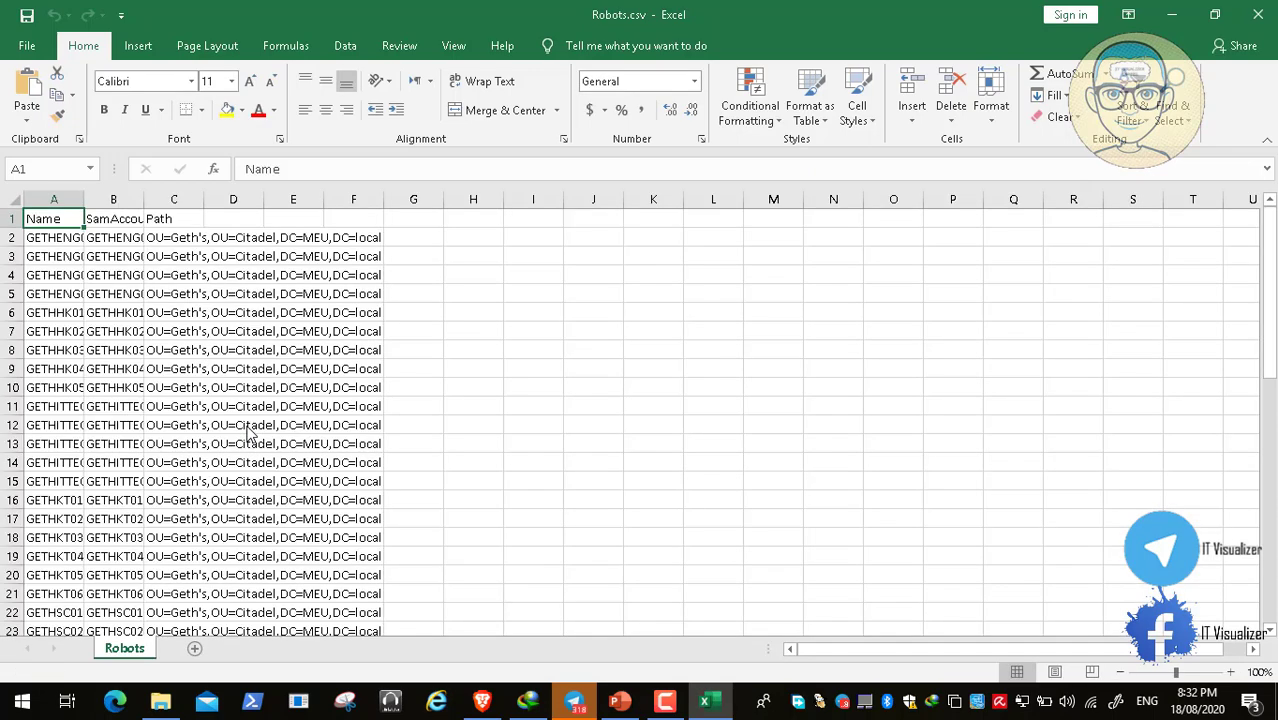
{"action": "double_click", "coordinate": [84, 199]}
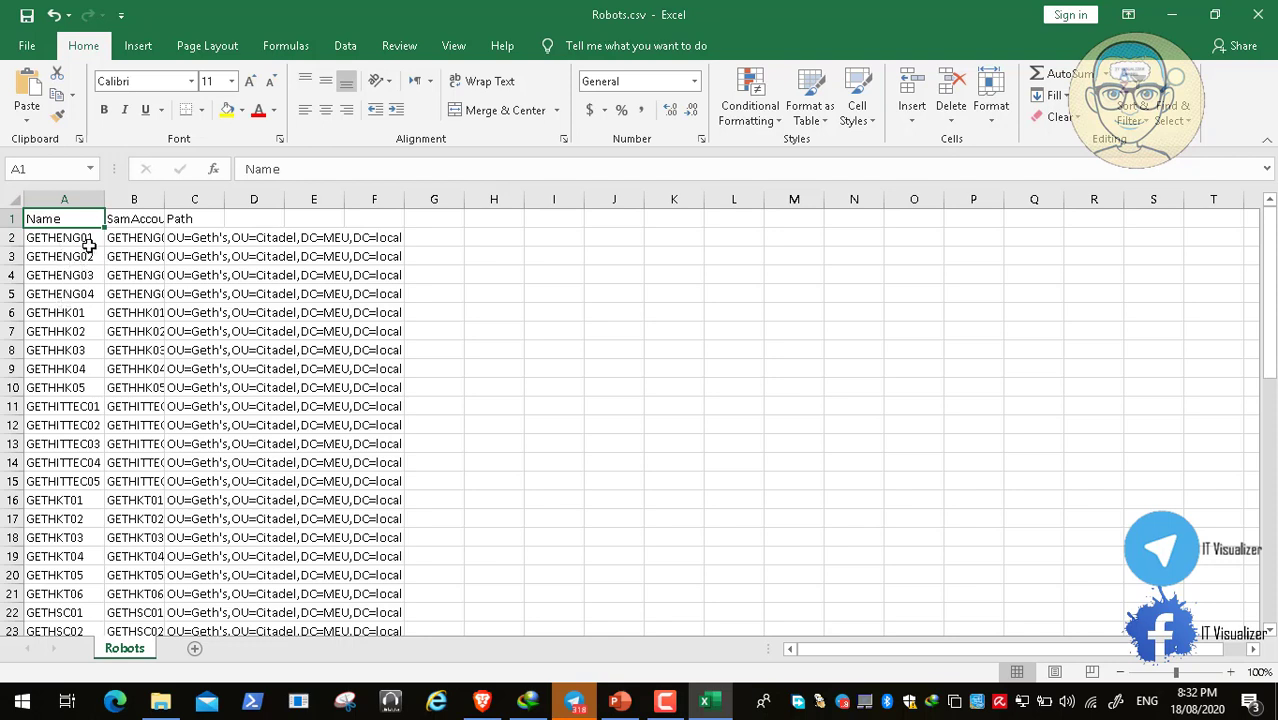
{"action": "double_click", "coordinate": [160, 199]}
{"action": "left_click", "coordinate": [160, 199]}
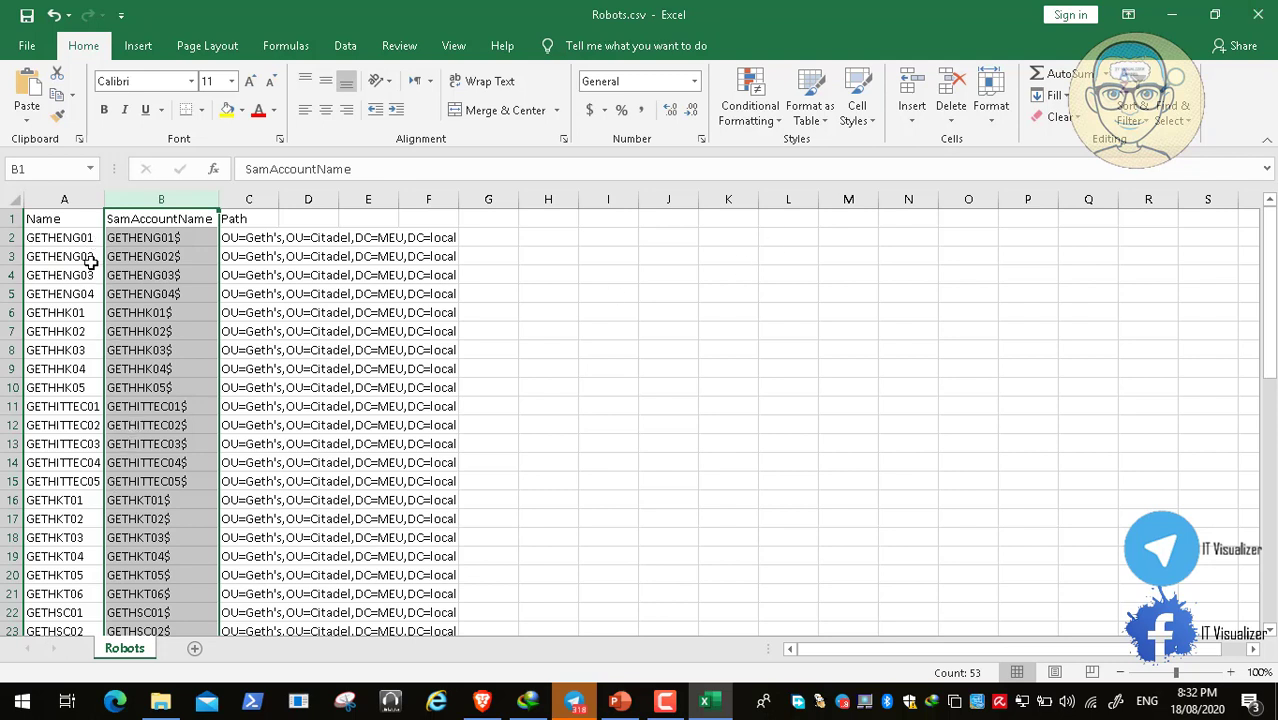
{"action": "left_click", "coordinate": [1258, 14]}
{"action": "left_click", "coordinate": [630, 372]}
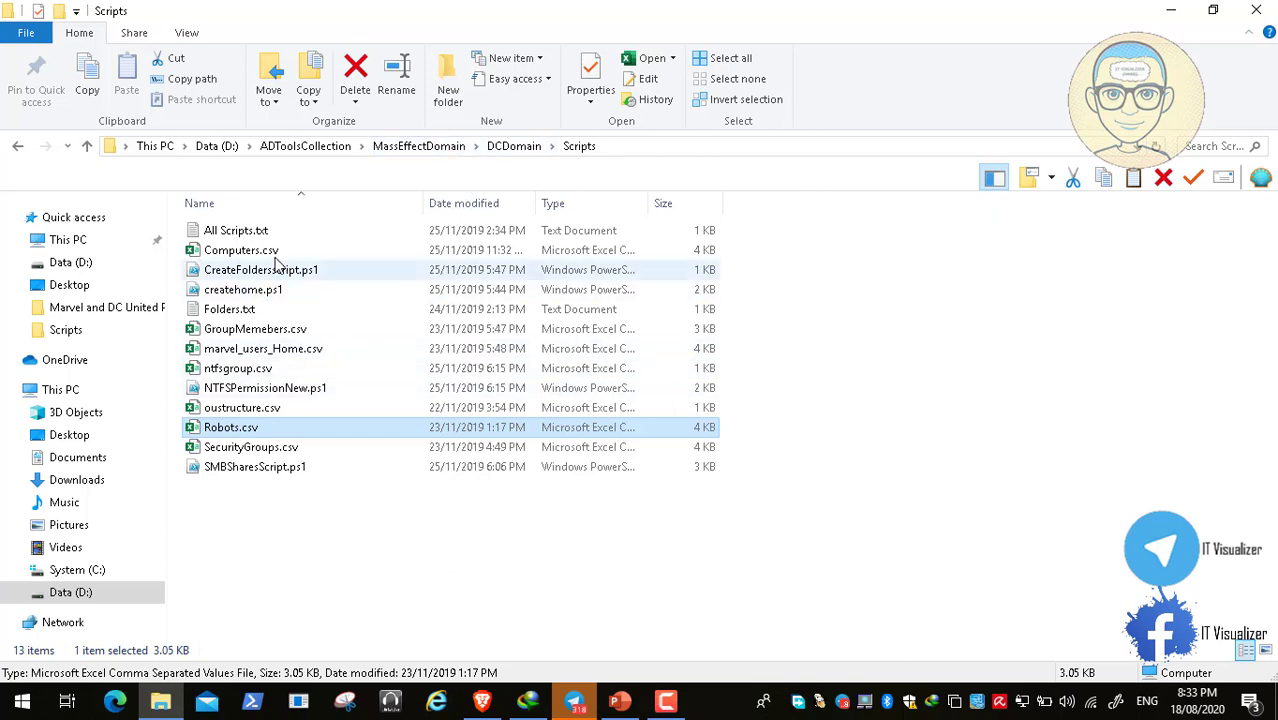
Open MyComputer.bat from the Login Scripts folder inside DCDomain for editing in Notepad to read its registry commands.
{"action": "left_click", "coordinate": [500, 148]}
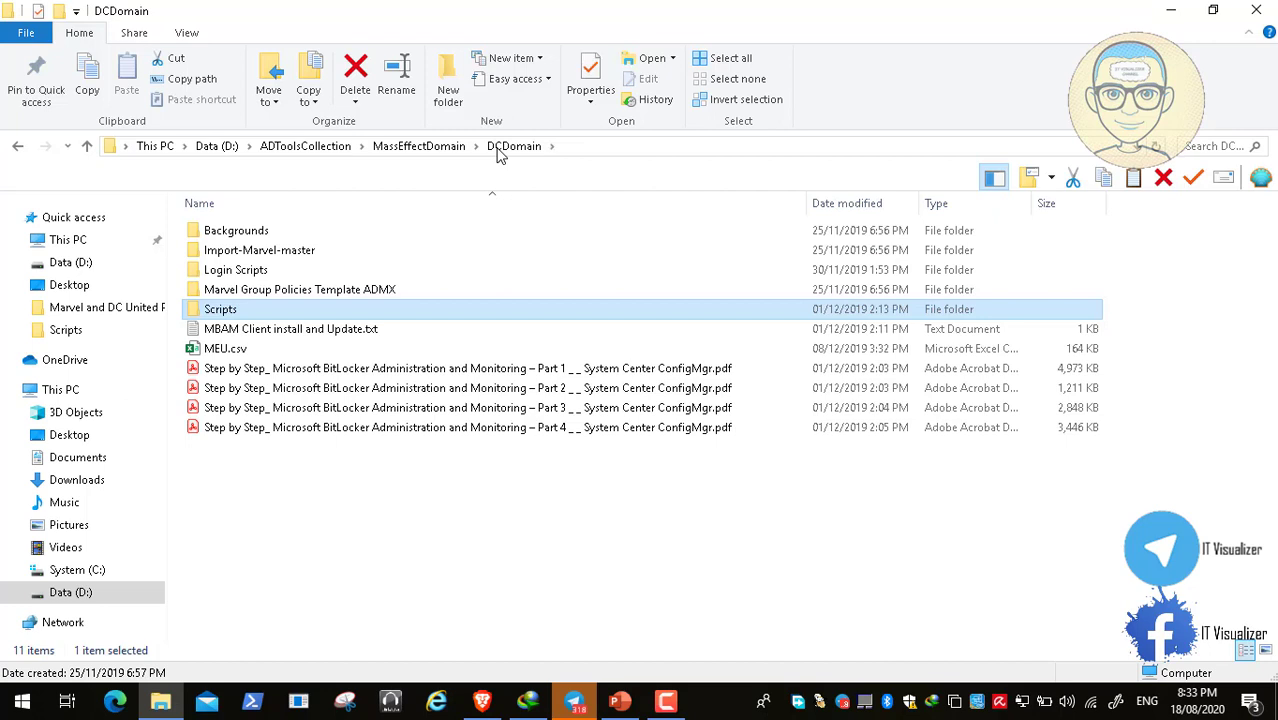
{"action": "left_click", "coordinate": [248, 277]}
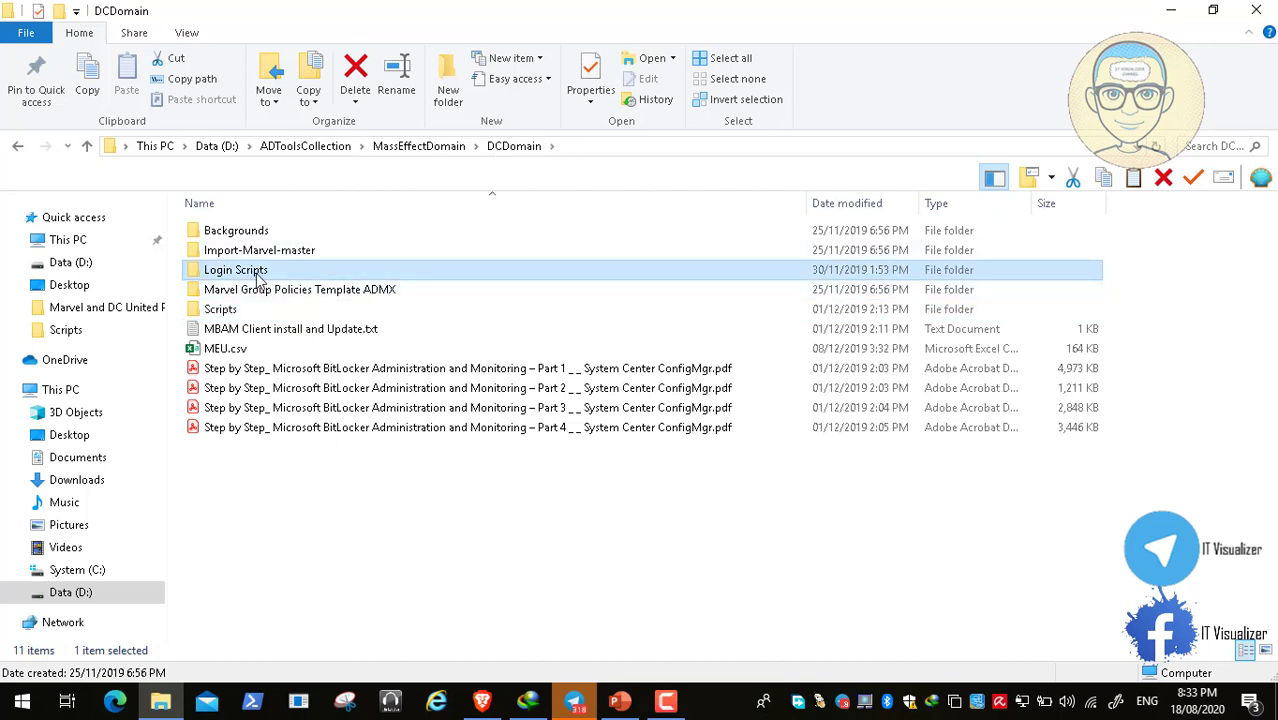
{"action": "double_click", "coordinate": [256, 274]}
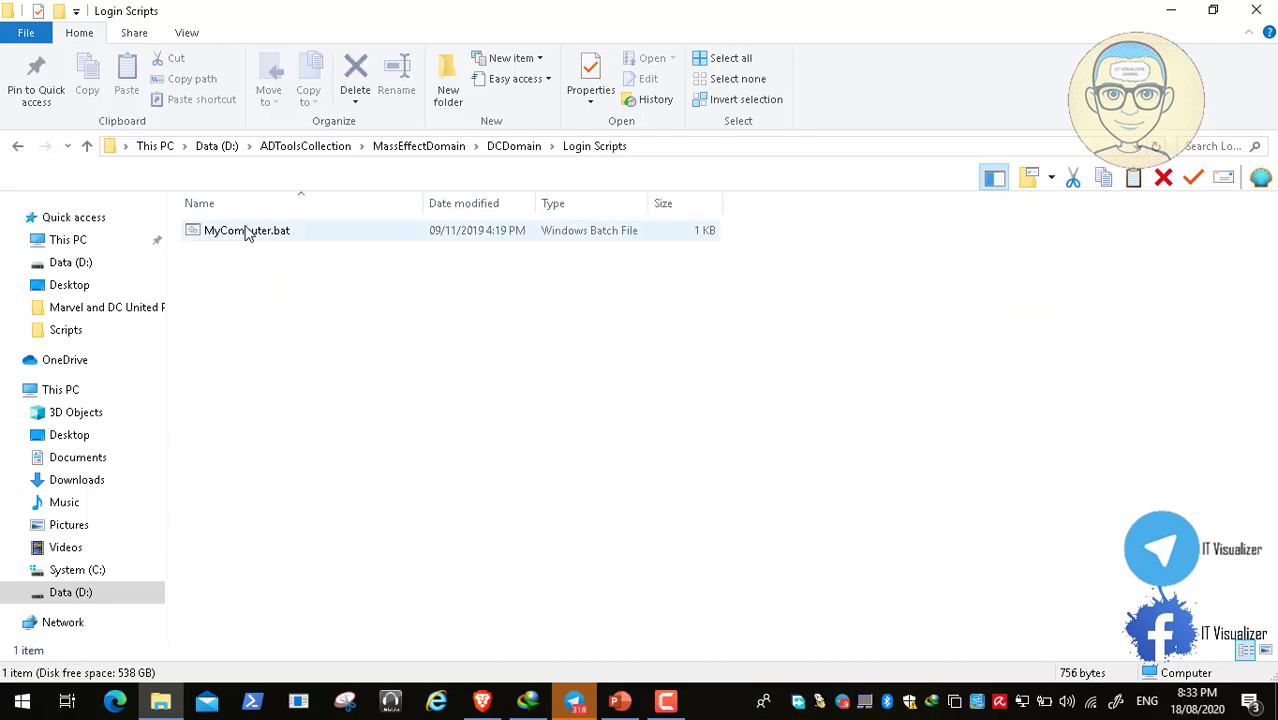
{"action": "left_click", "coordinate": [248, 233]}
{"action": "right_click", "coordinate": [248, 233]}
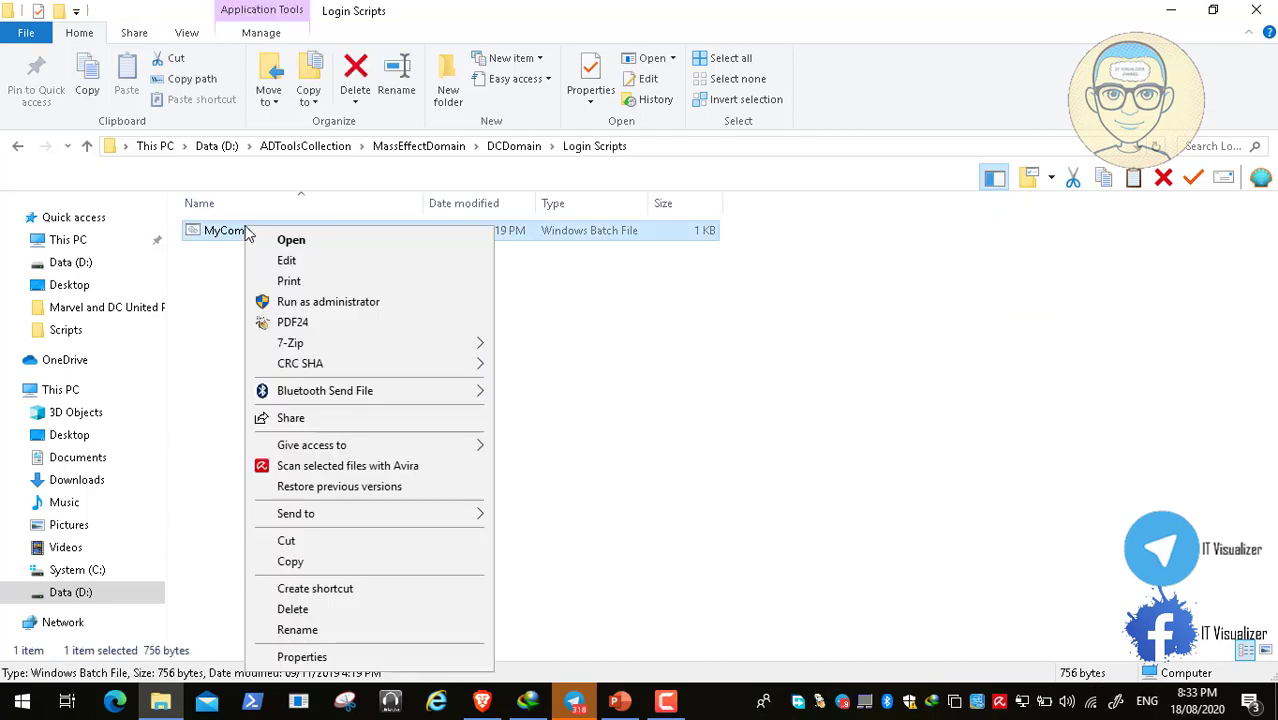
{"action": "left_click", "coordinate": [287, 259]}
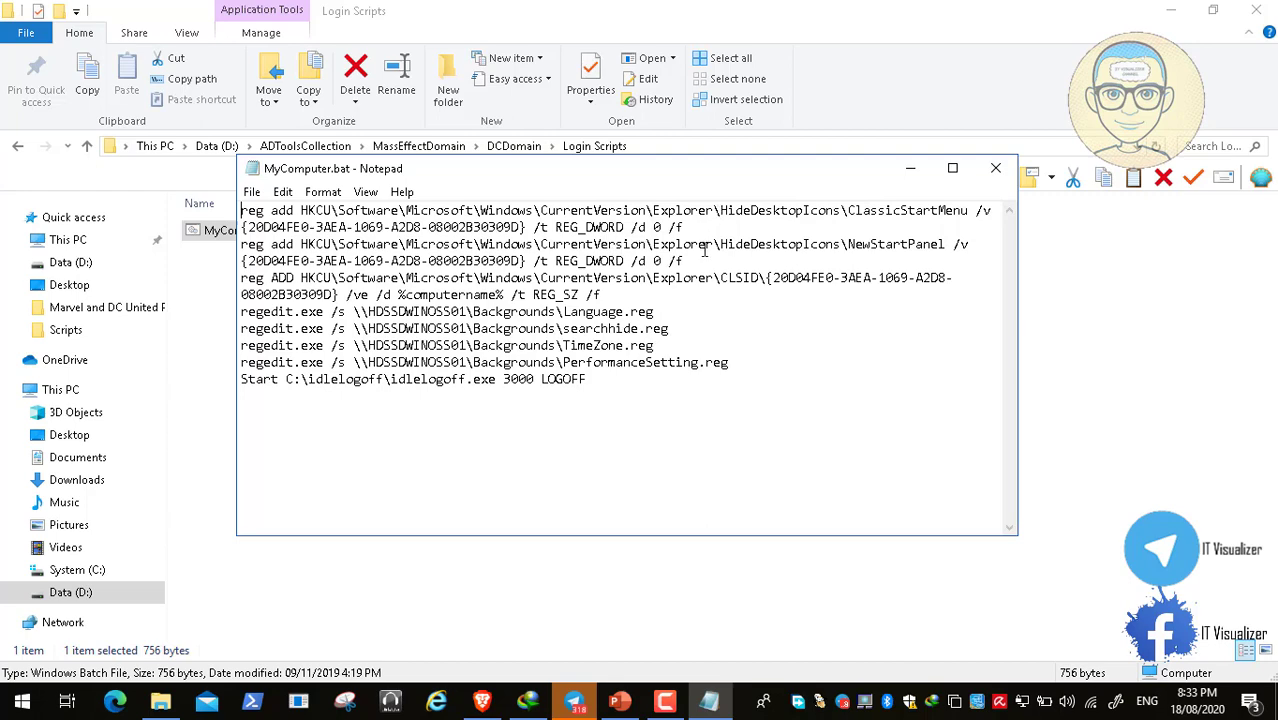
Minimize the Login Scripts folder window and examine the This PC desktop icon and its available commands beside the open script.
{"action": "left_click", "coordinate": [1173, 10]}
{"action": "left_click", "coordinate": [1173, 10]}
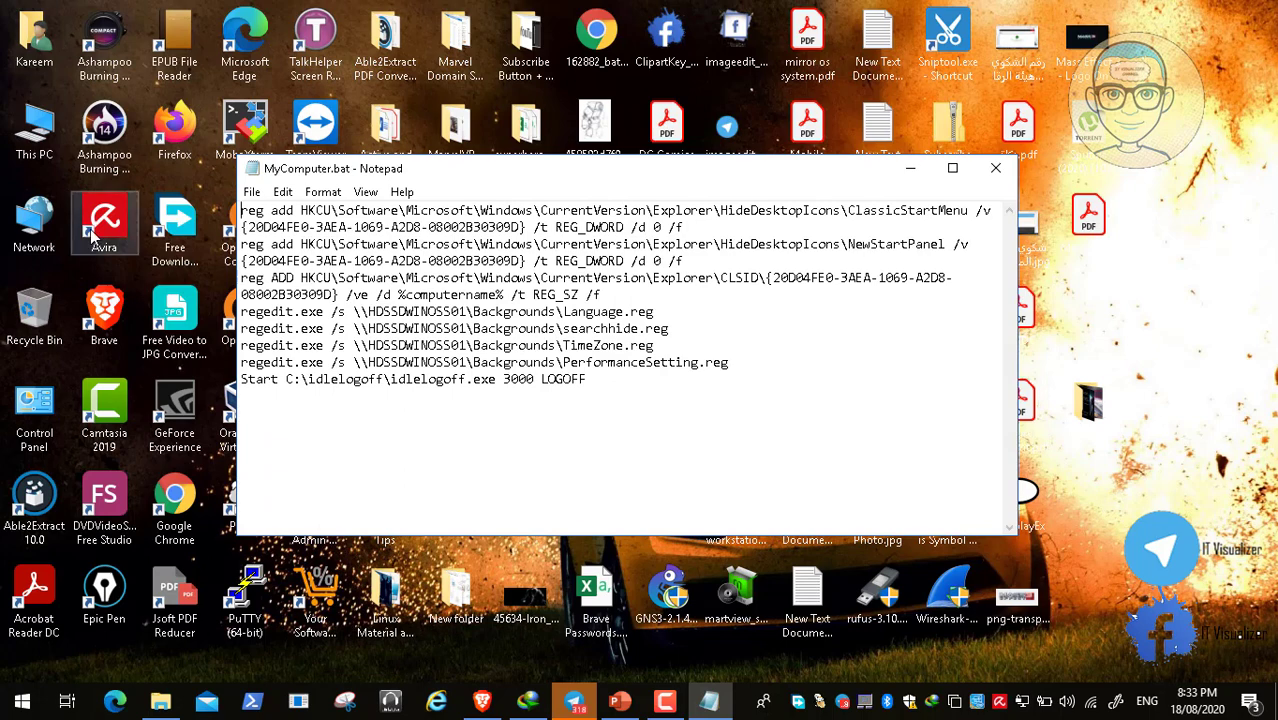
{"action": "left_click", "coordinate": [44, 126]}
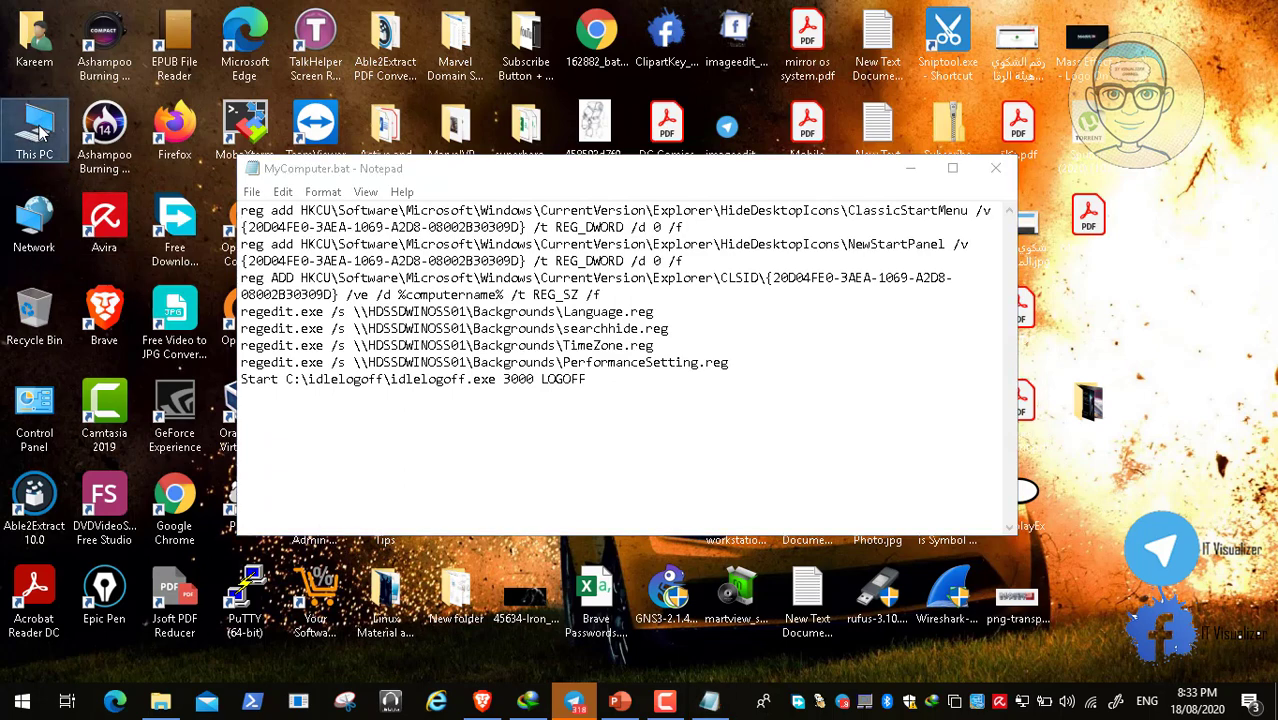
{"action": "left_click", "coordinate": [44, 418]}
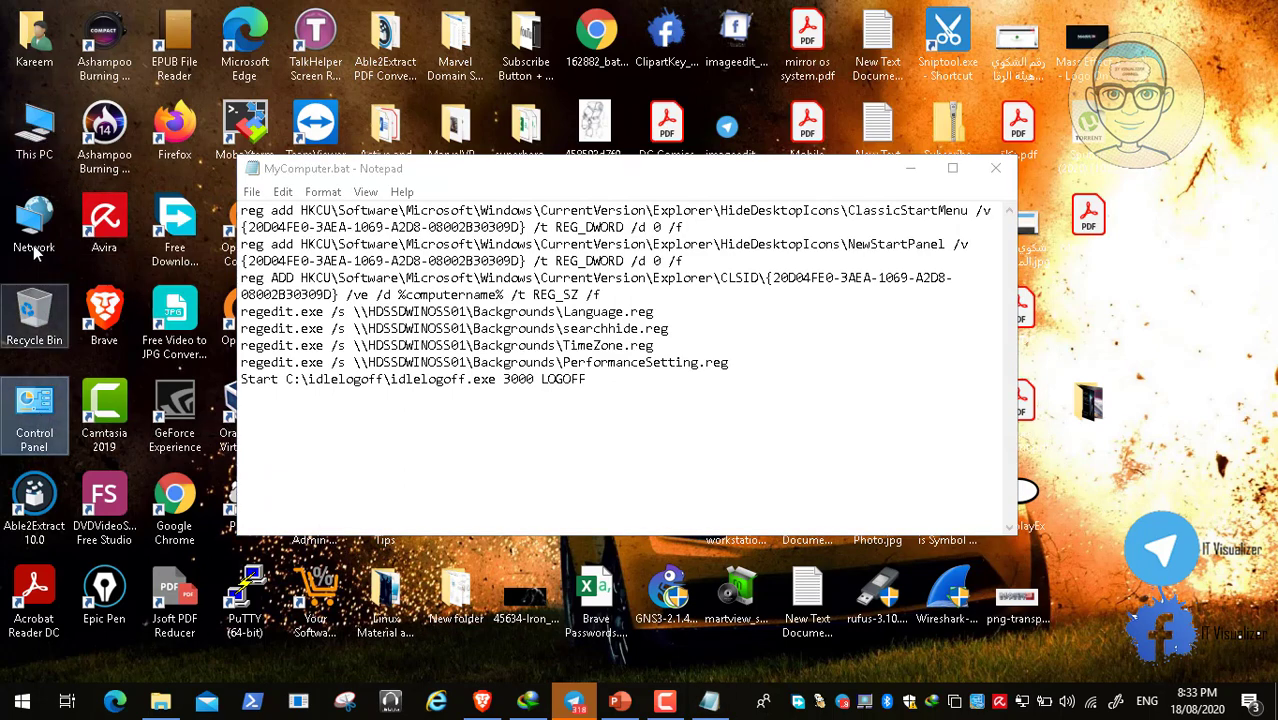
{"action": "left_click", "coordinate": [33, 148]}
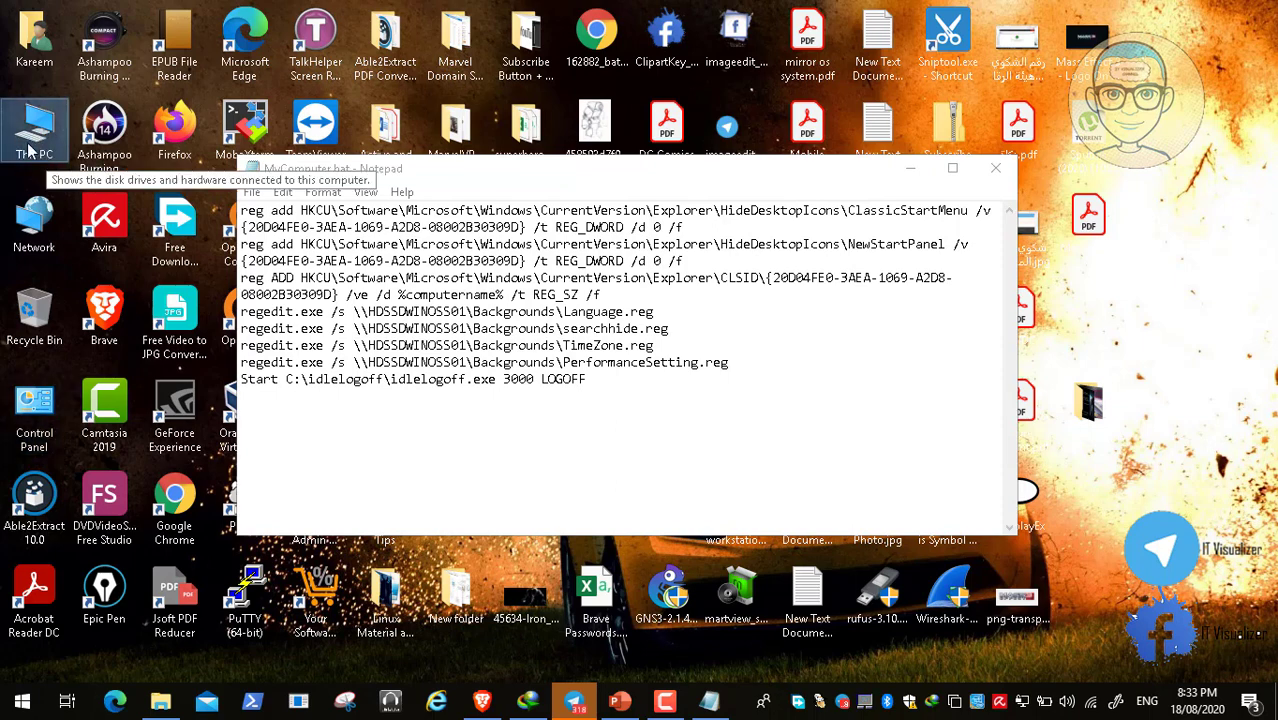
{"action": "right_click", "coordinate": [42, 158]}
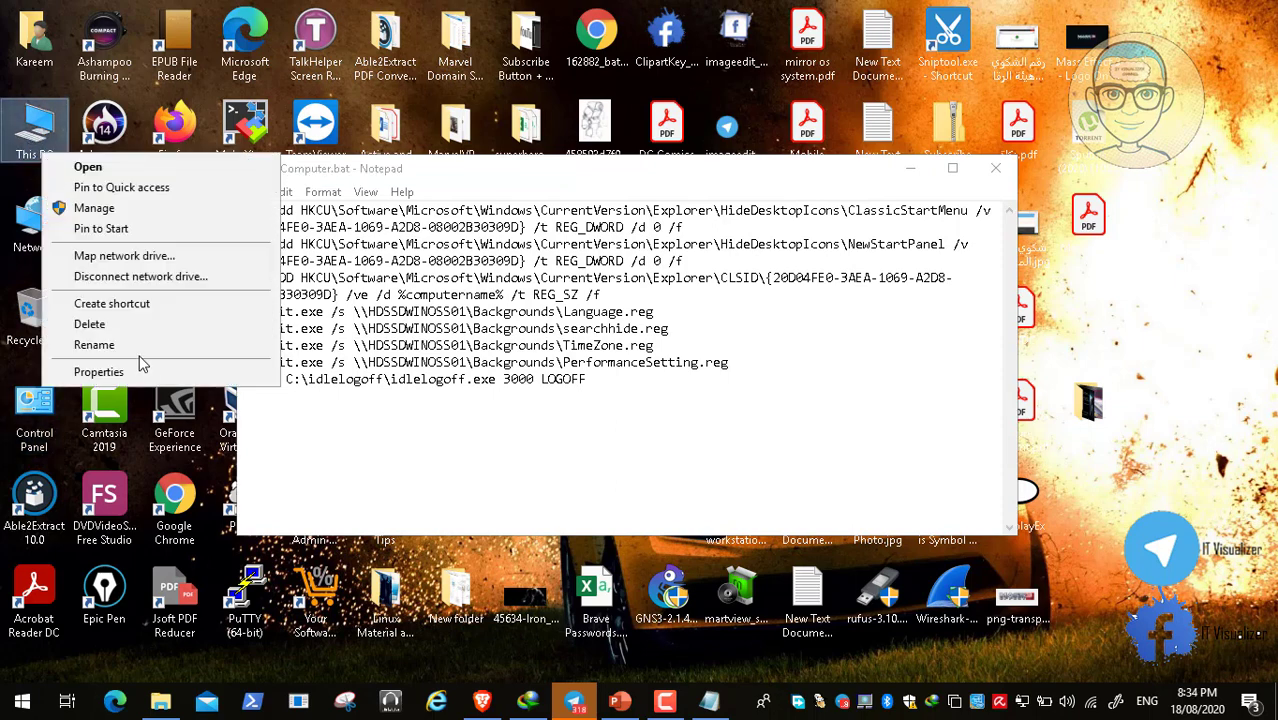
{"action": "left_click", "coordinate": [594, 380]}
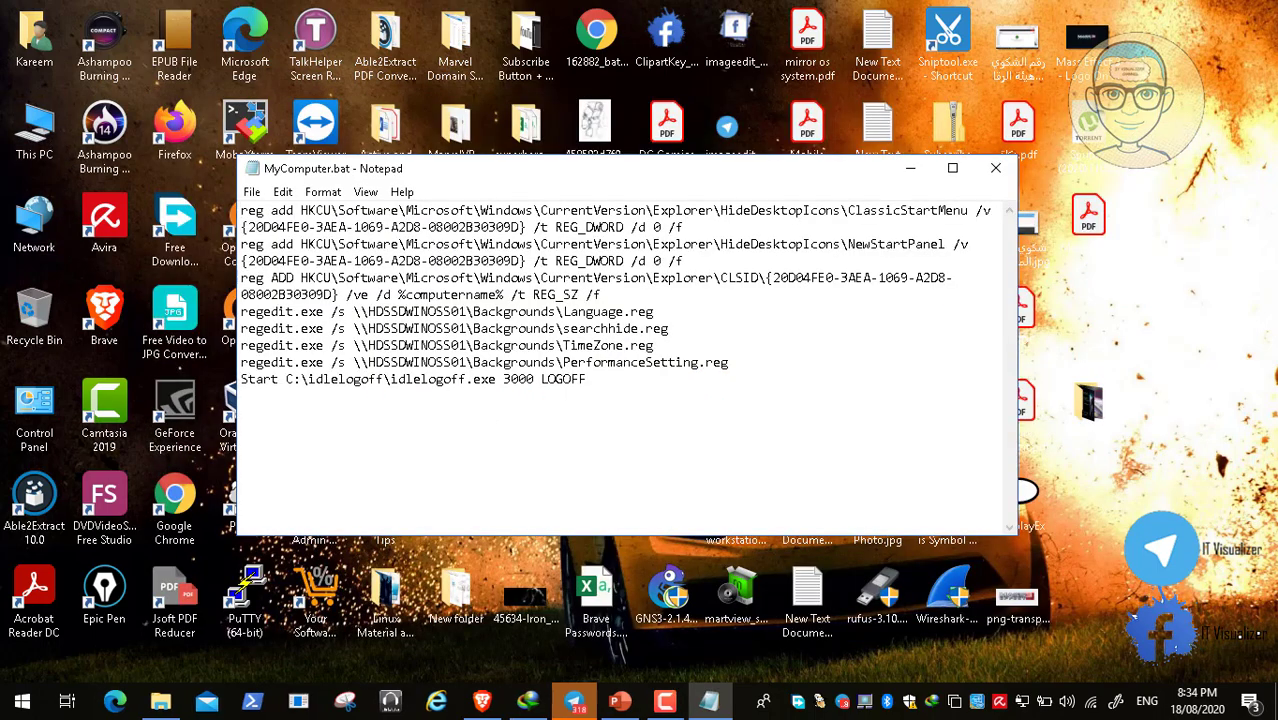
Check the available keyboard input languages and close MyComputer.bat.
{"action": "left_click", "coordinate": [1148, 703]}
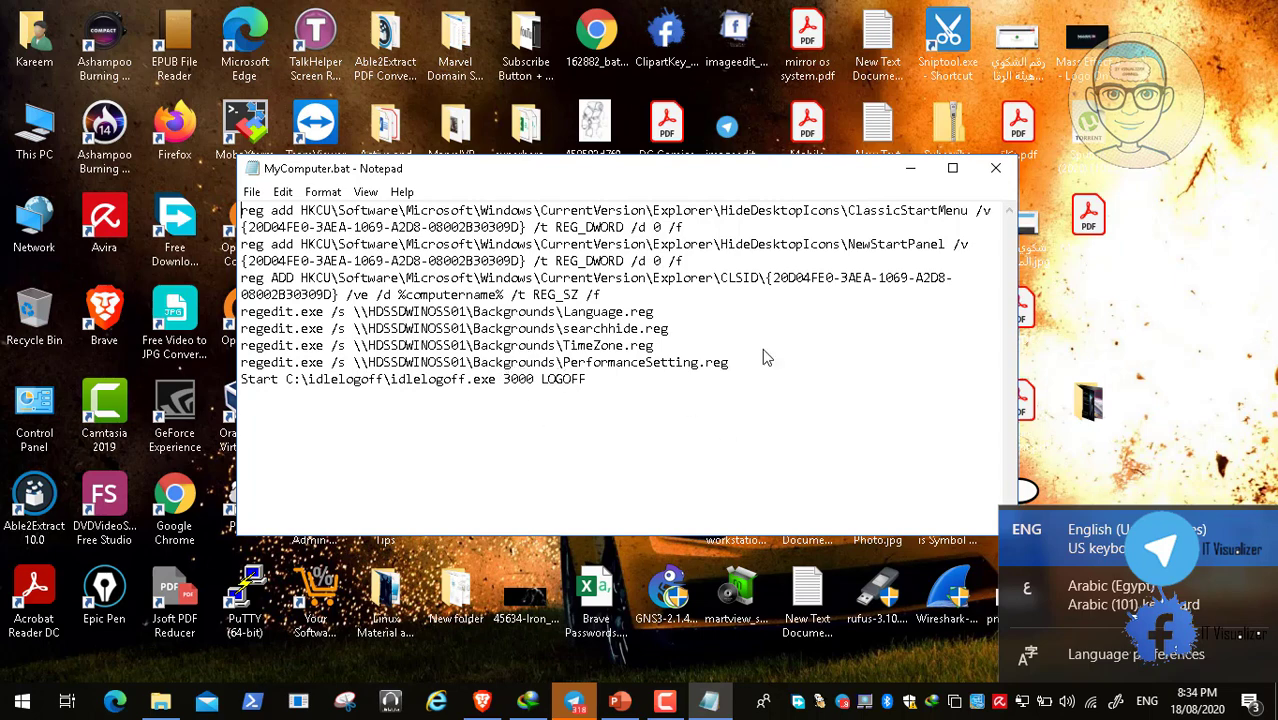
{"action": "left_click", "coordinate": [995, 170]}
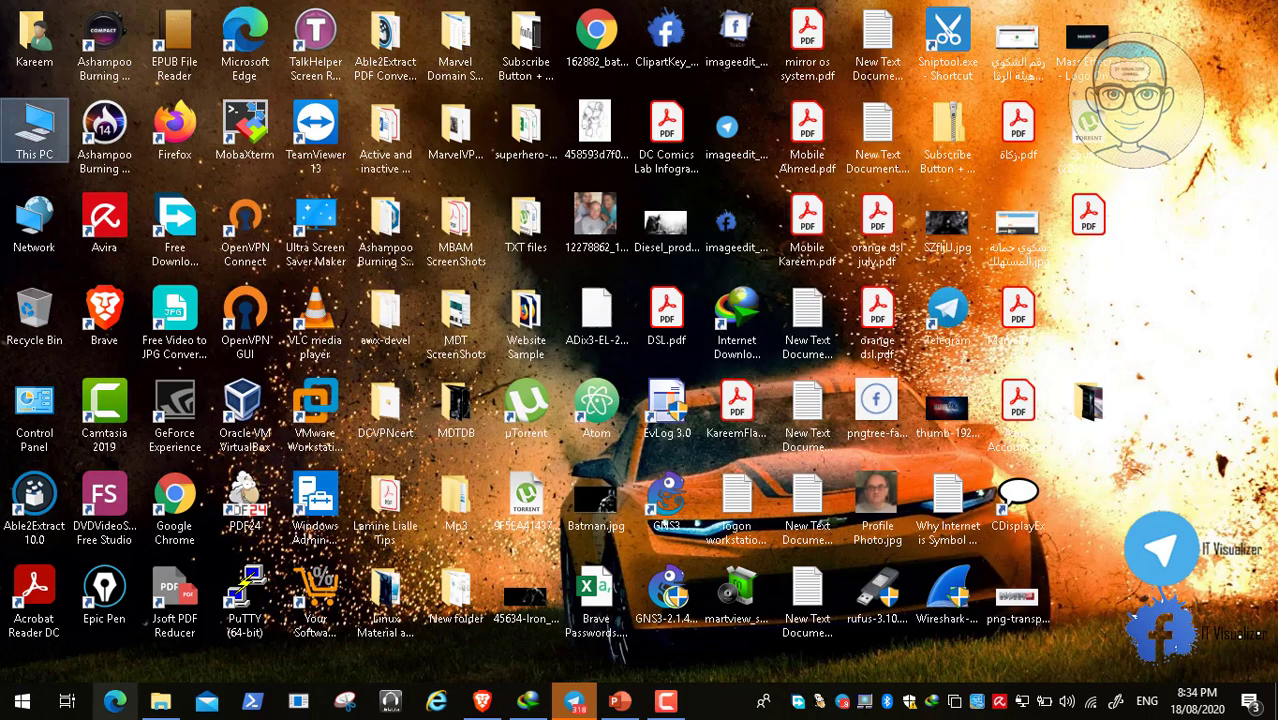
Return to the DCDomain folder, select the Marvel Group Policies Template ADMX folder, and open the Scripts folder.
{"action": "left_click", "coordinate": [160, 700]}
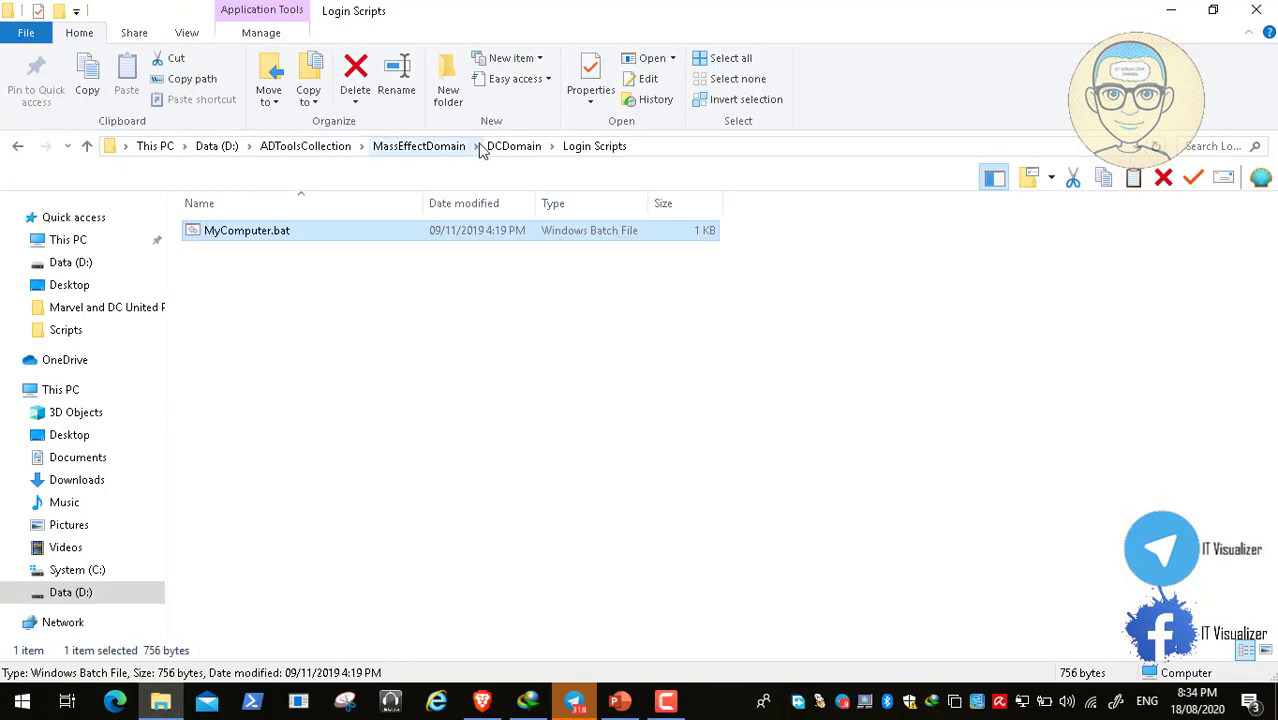
{"action": "left_click", "coordinate": [507, 148]}
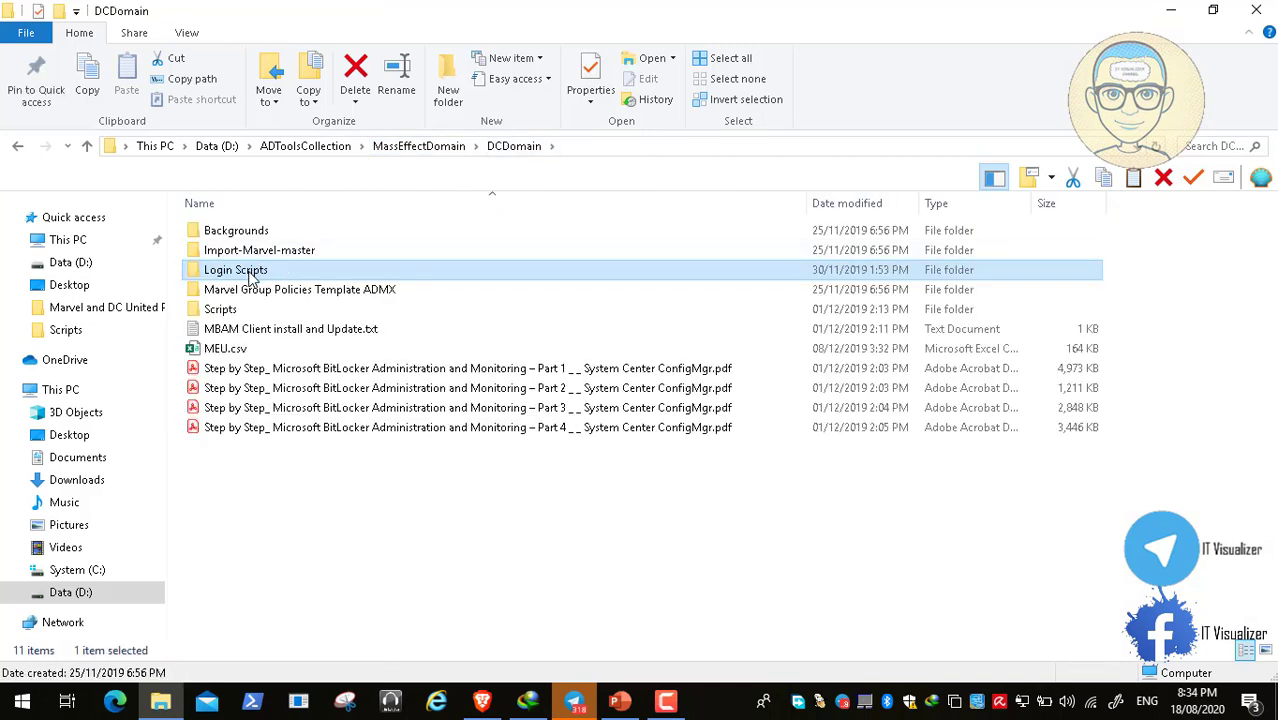
{"action": "left_click", "coordinate": [335, 296]}
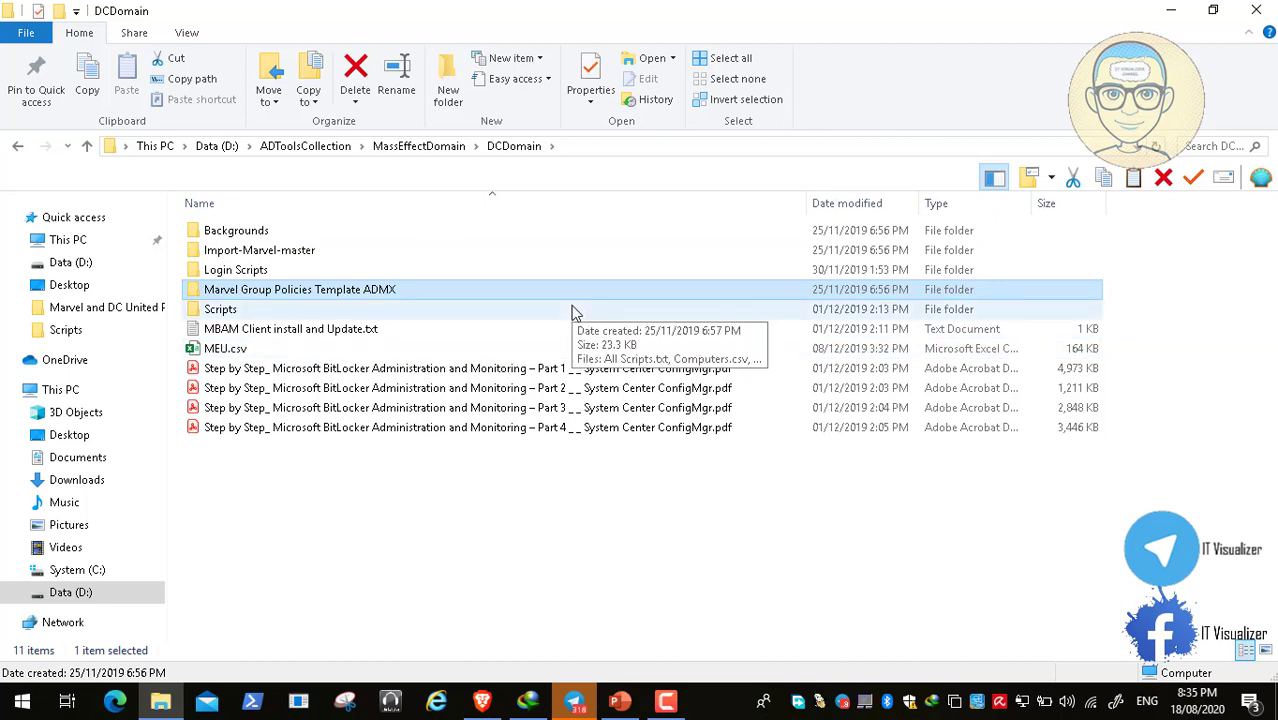
{"action": "left_click", "coordinate": [222, 312]}
{"action": "double_click", "coordinate": [222, 311]}
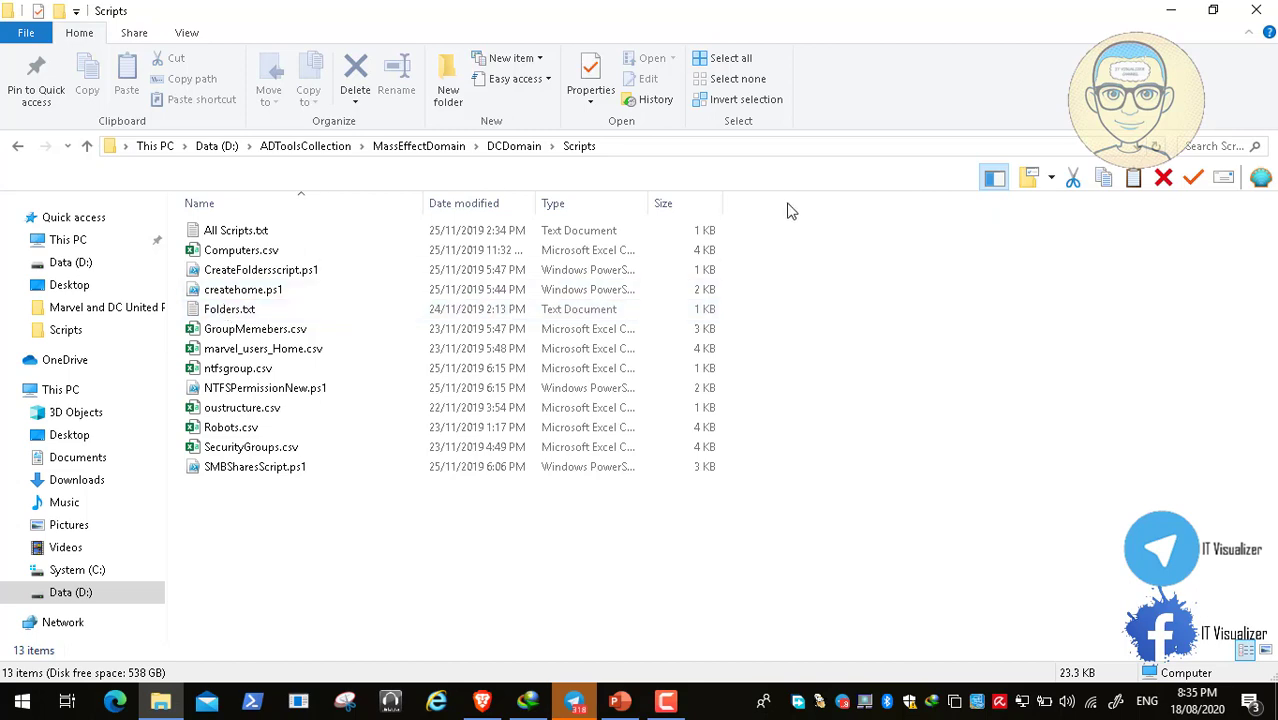
Go back up through MassEffectDomain to the ADToolsCollection folder and close the folder window.
{"action": "left_click", "coordinate": [402, 146]}
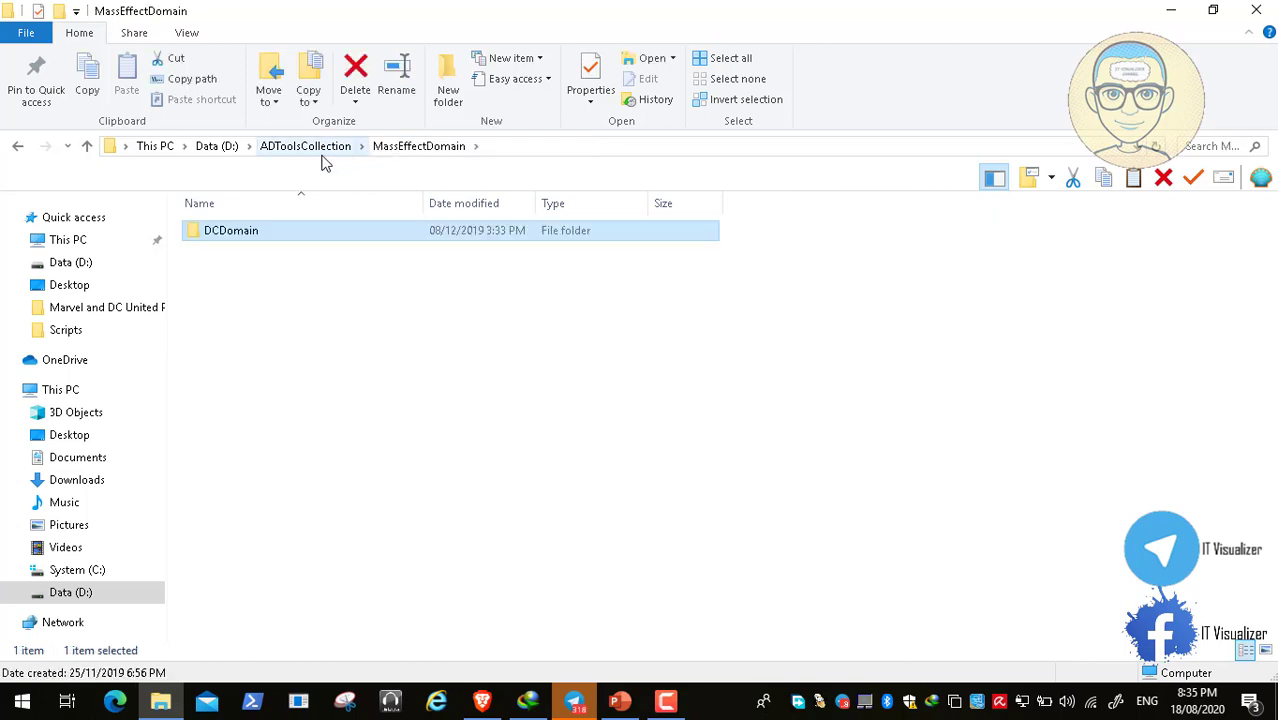
{"action": "left_click", "coordinate": [310, 154]}
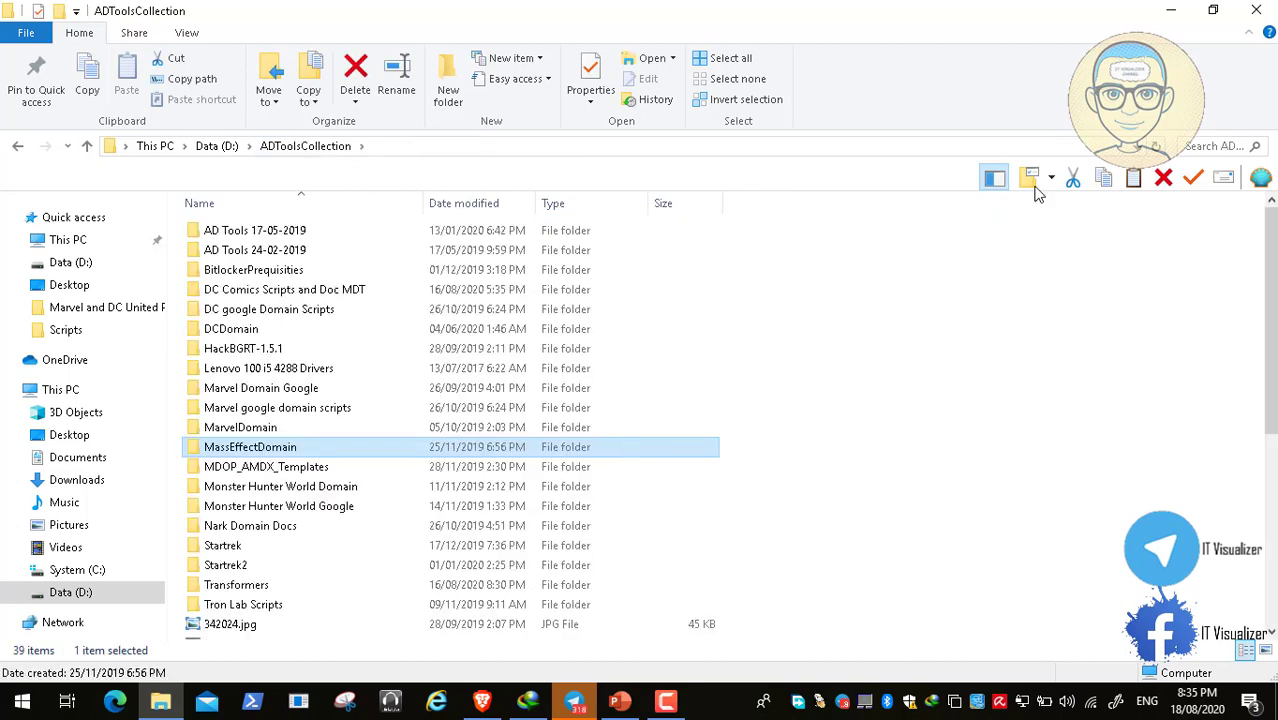
{"action": "left_click", "coordinate": [1256, 10]}
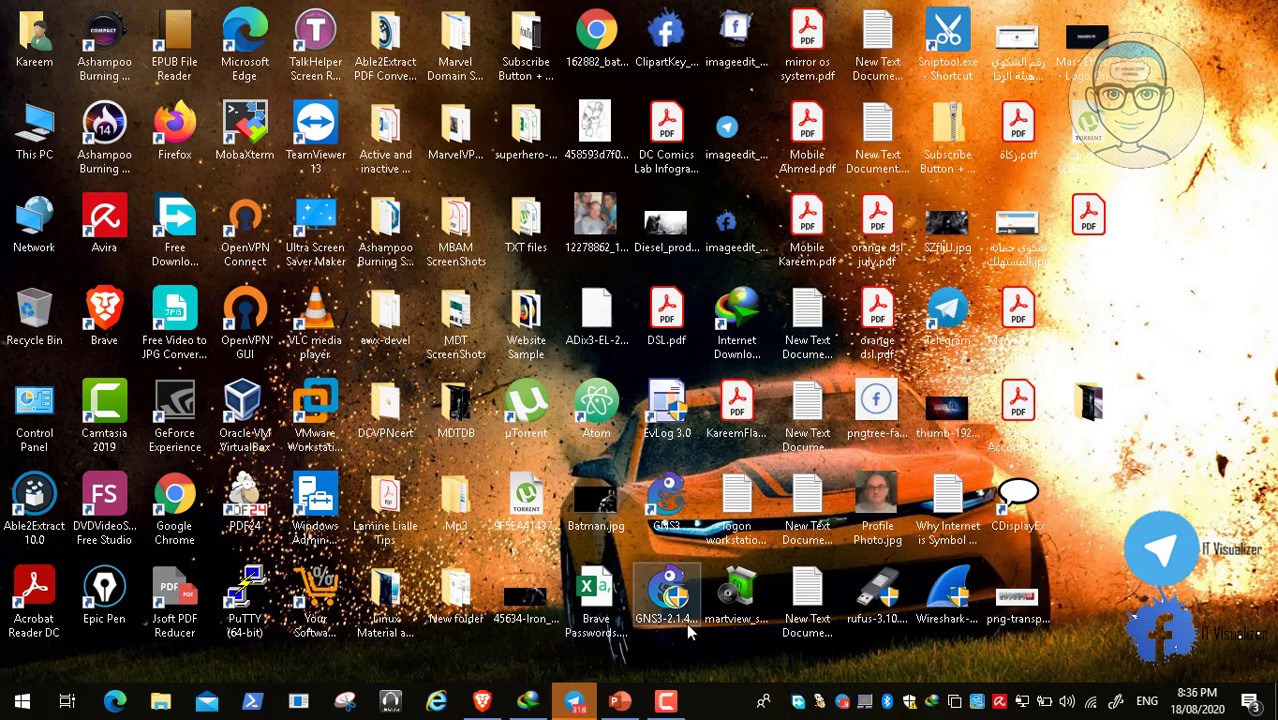
{"action": "left_click", "coordinate": [665, 700]}
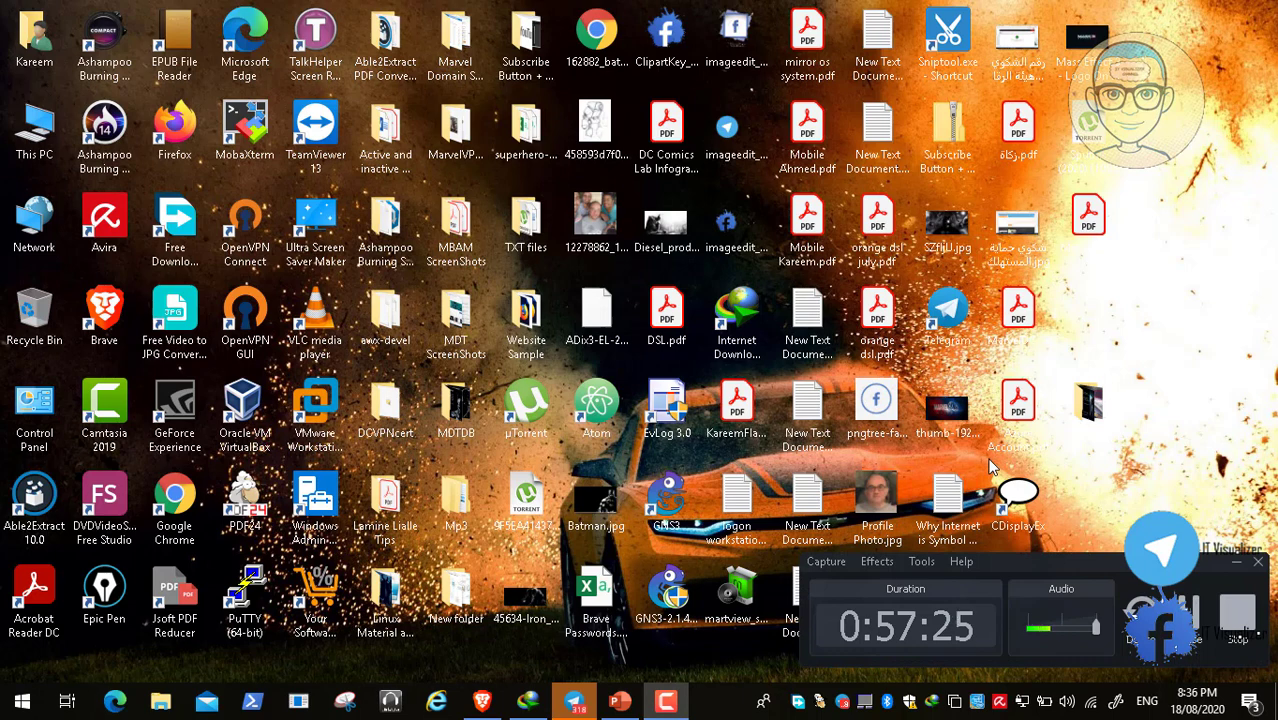